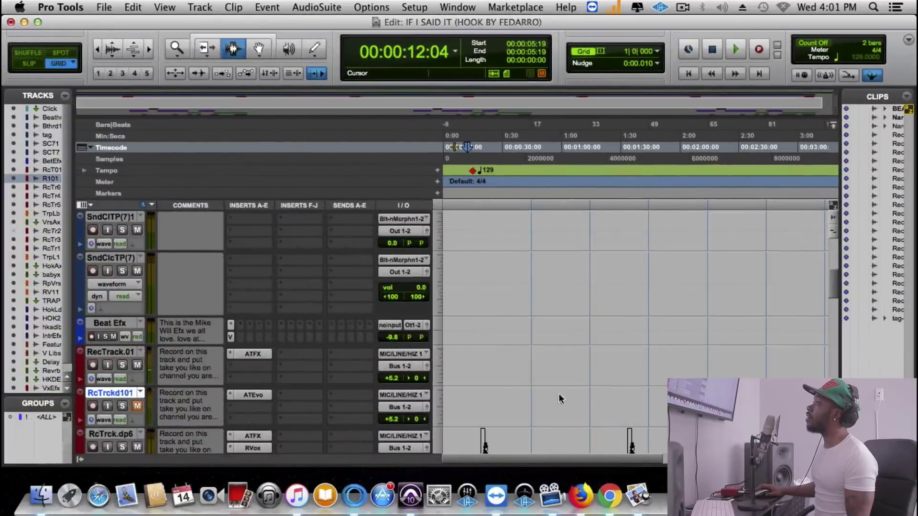
Play the session briefly and look over the beat and vocal recording tracks
scroll(484, 374, "up", 10)
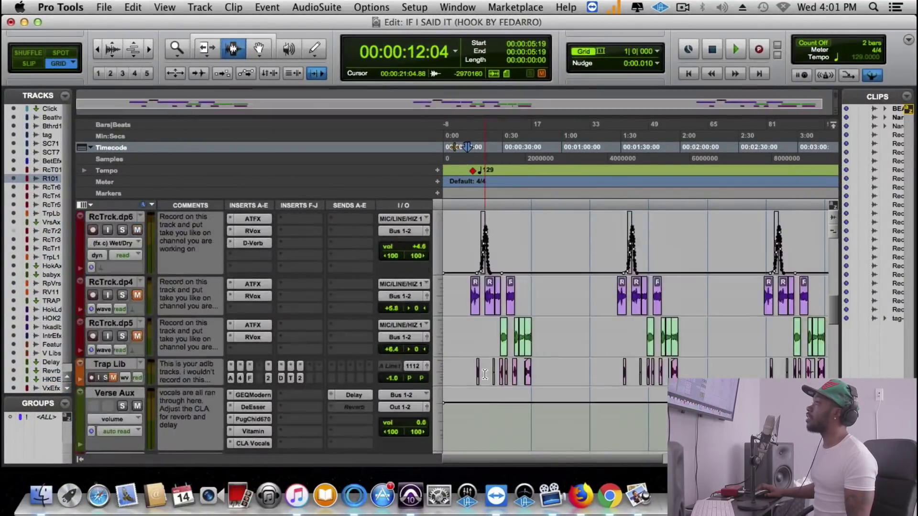
key("space")
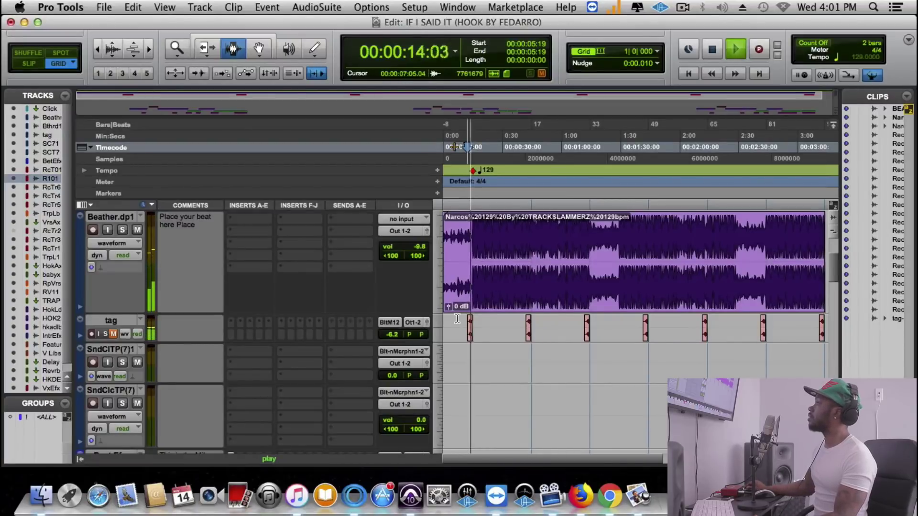
scroll(497, 364, "down", 3)
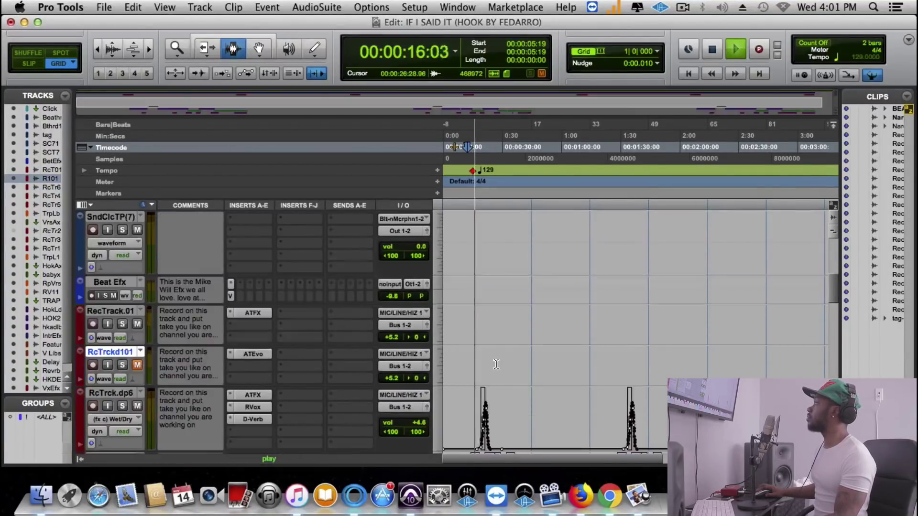
scroll(496, 364, "up", 3)
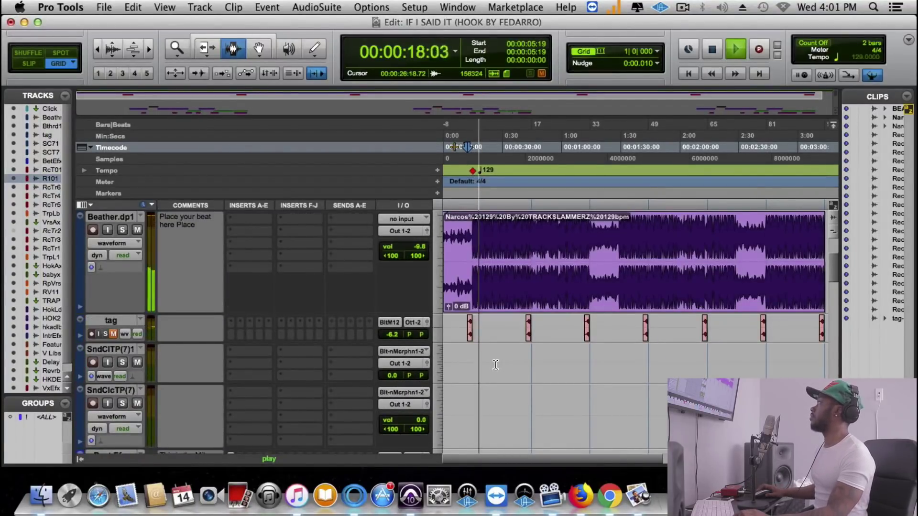
key("space")
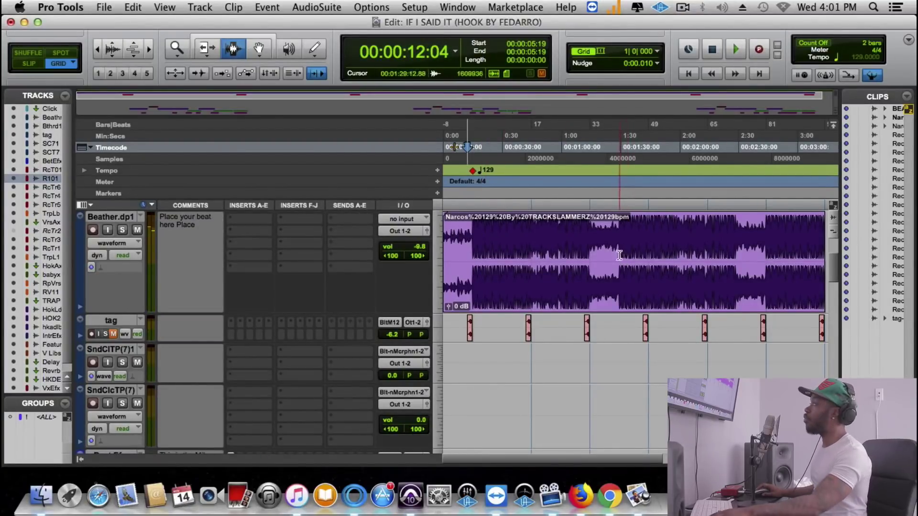
Try to import Narcos%20129%20By%20TRACKSLAMMERZ%20129bpm.mp3 from Downloads, marking it for conversion, with the beat track selected
key("F8")
left_click(115, 217)
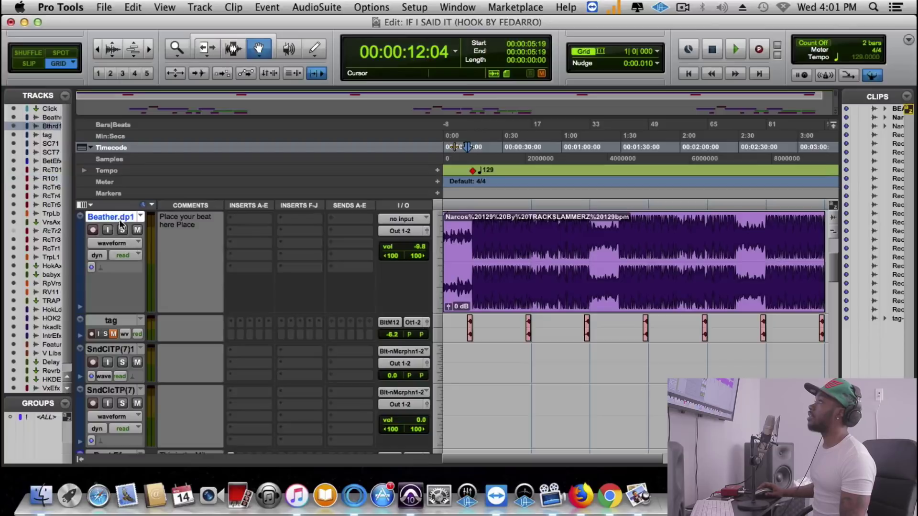
left_click(103, 7)
mouse_move(131, 188)
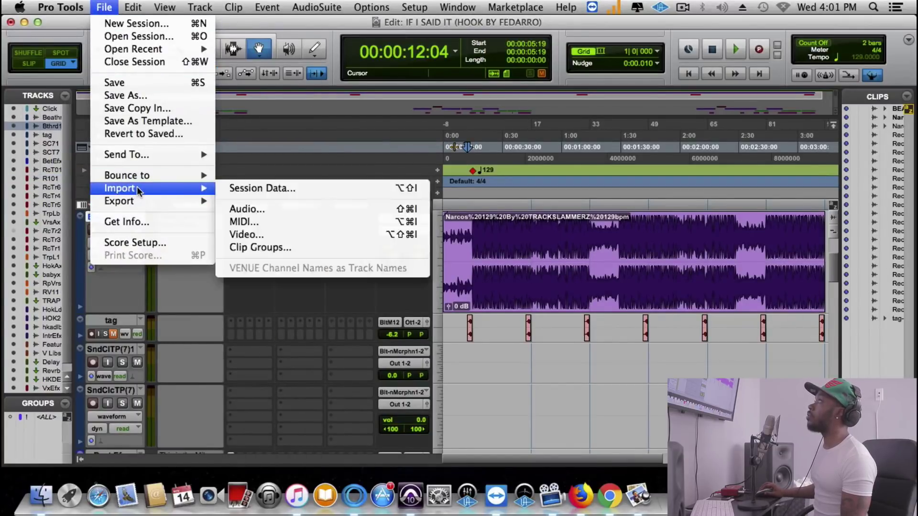
left_click(244, 206)
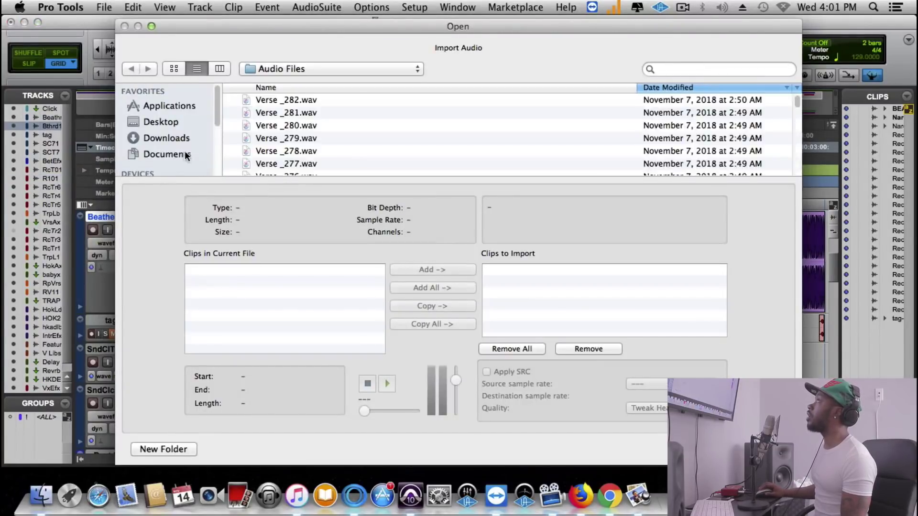
left_click(168, 154)
left_click(176, 137)
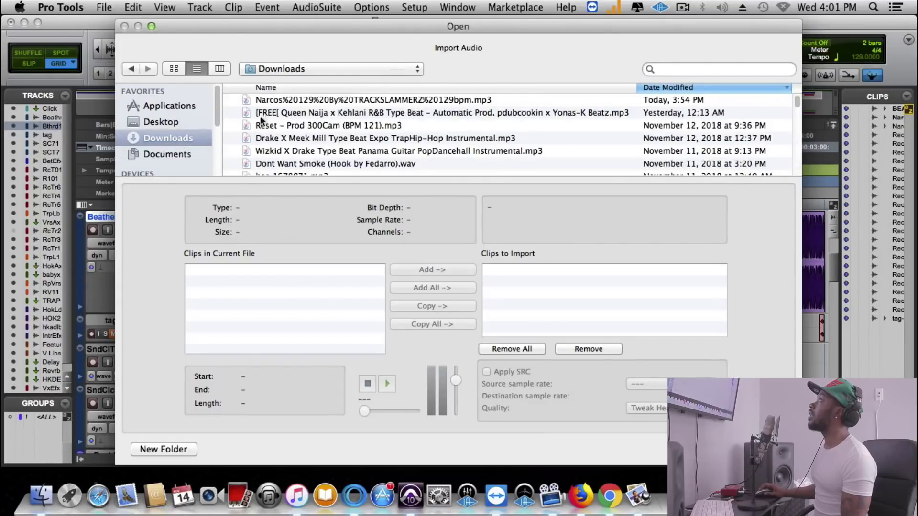
left_click(330, 100)
left_click(445, 305)
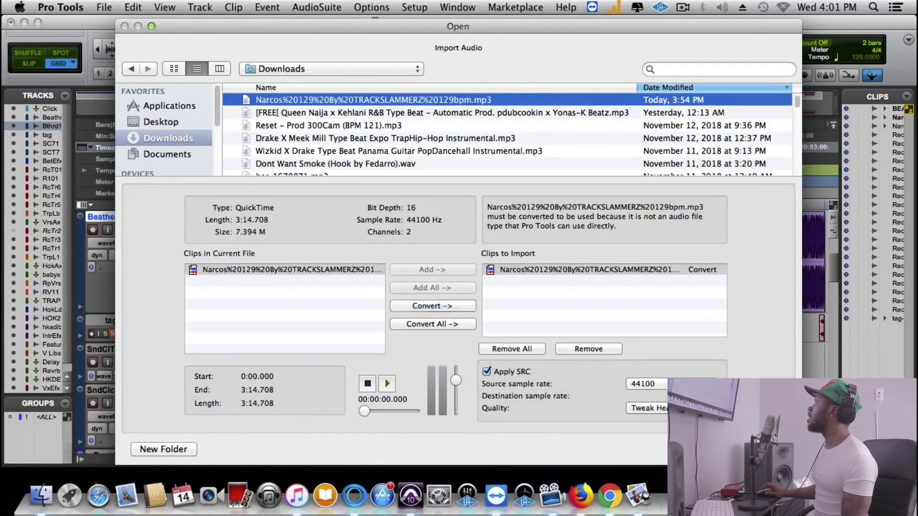
left_click(713, 450)
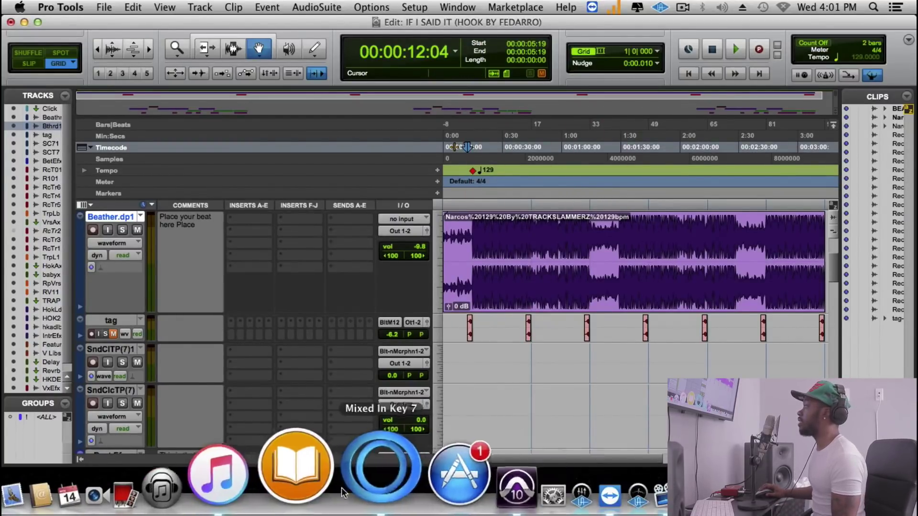
Switch to Mixed In Key 7 and analyze the key of the Narcos 129bpm MP3 from Downloads
left_click(363, 482)
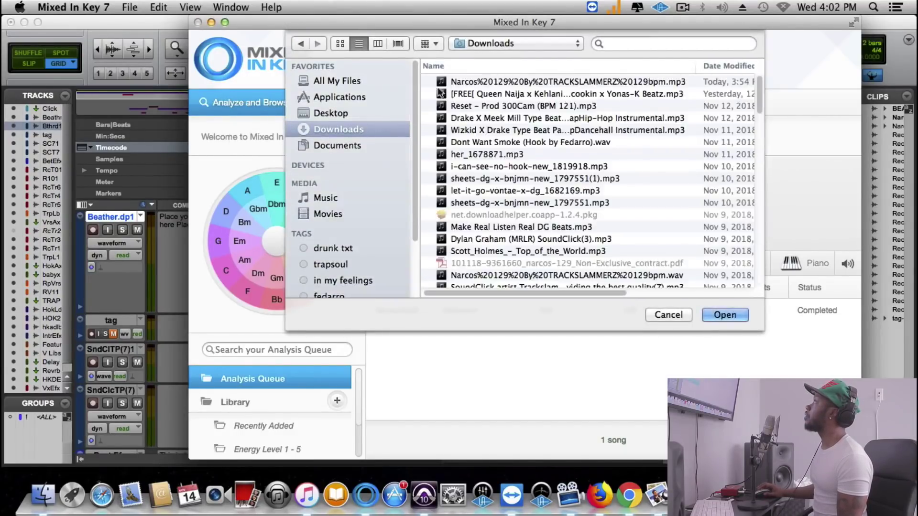
left_click(489, 84)
key("Return")
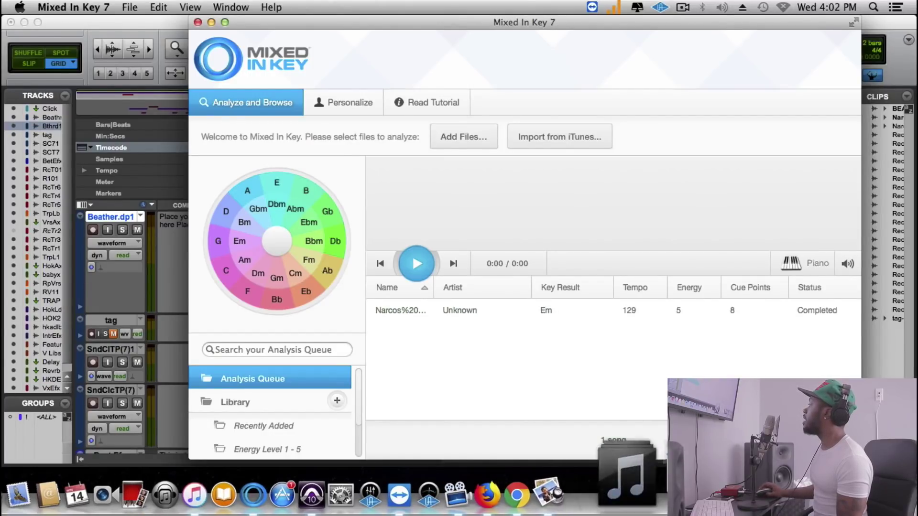
View the audiokeychain.com key finder in Chrome, and minimize it and Mixed In Key to return to Pro Tools
left_click(621, 471)
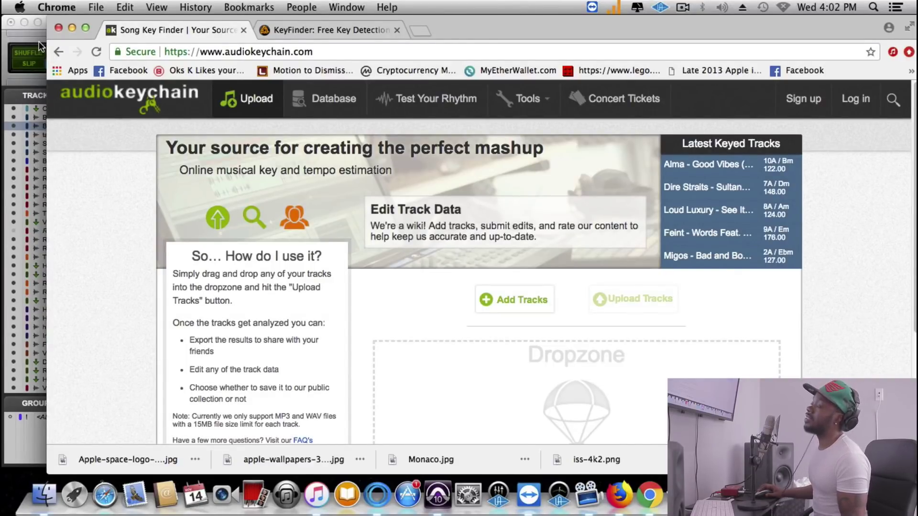
left_click_drag(67, 28, 70, 27)
left_click(76, 28)
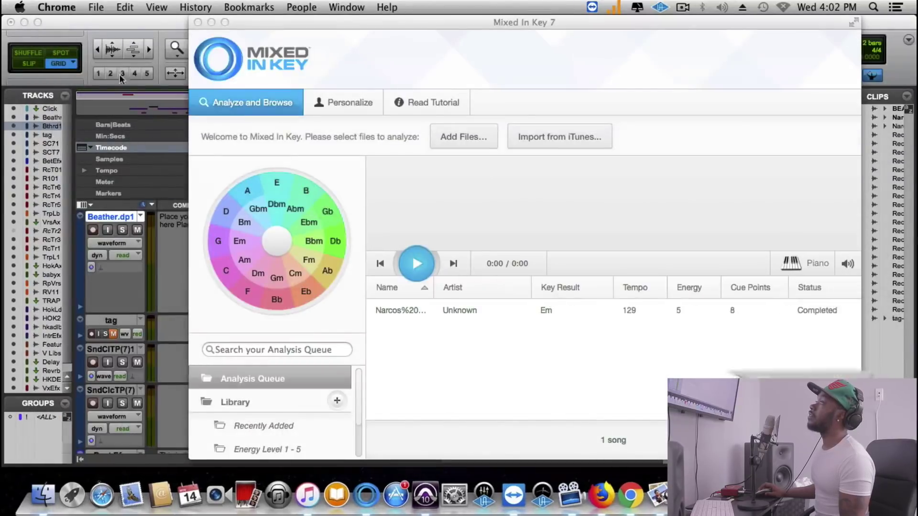
left_click(211, 22)
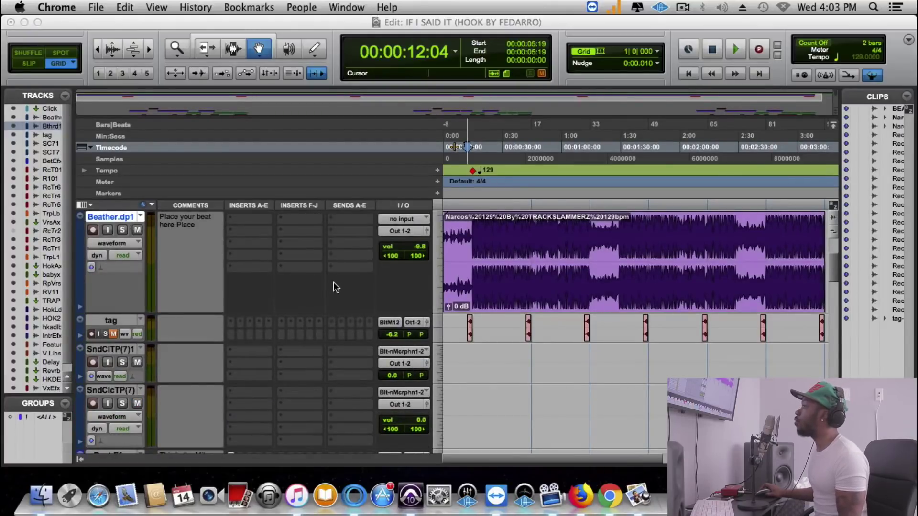
Make the existing Auto-Tune EFX insert on the RecTrack.01 track inactive
scroll(334, 282, "down", 3)
scroll(331, 280, "down", 1)
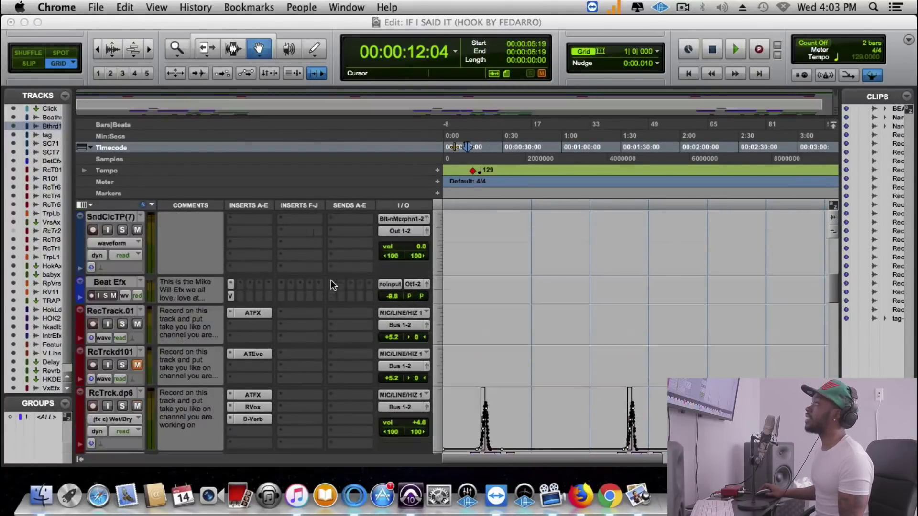
left_click(130, 311)
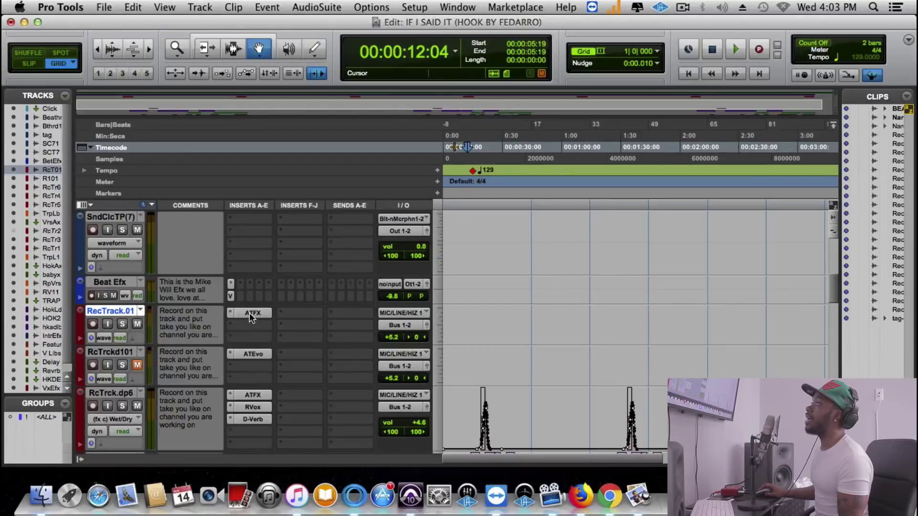
left_click(252, 313)
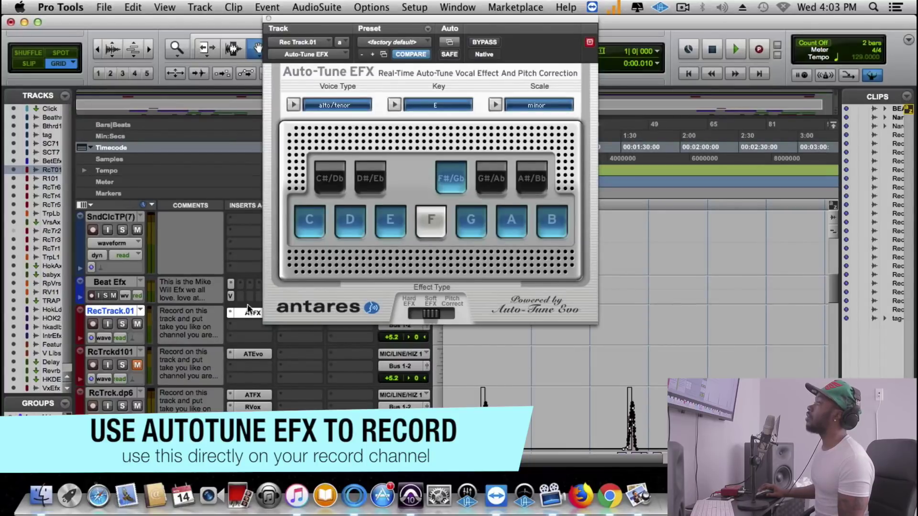
right_click(247, 318)
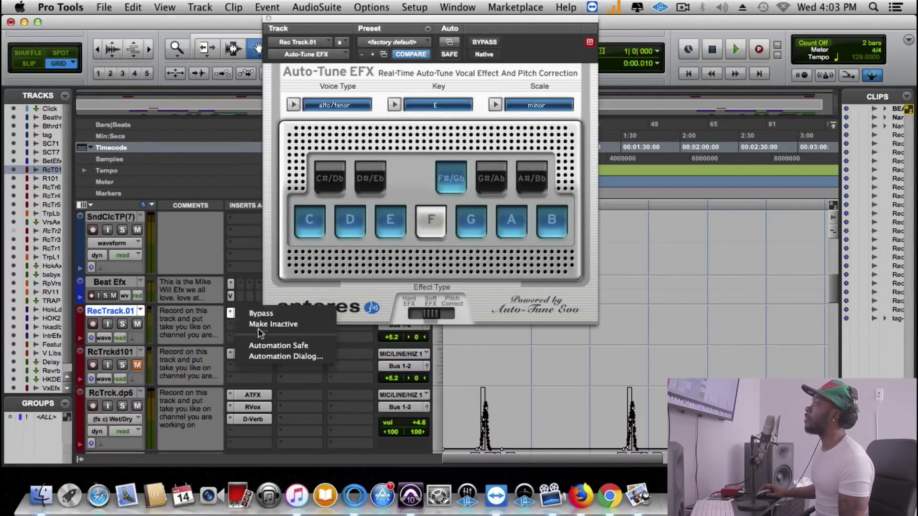
left_click(260, 378)
Insert a new Auto-Tune EFX (mono) pitch plug-in below the inactive one on RecTrack.01
left_click(253, 313)
mouse_move(284, 351)
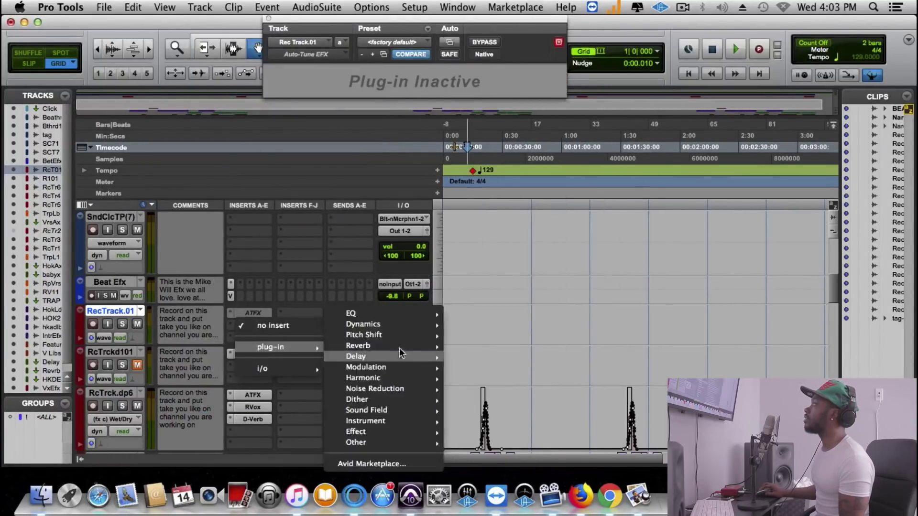
mouse_move(413, 333)
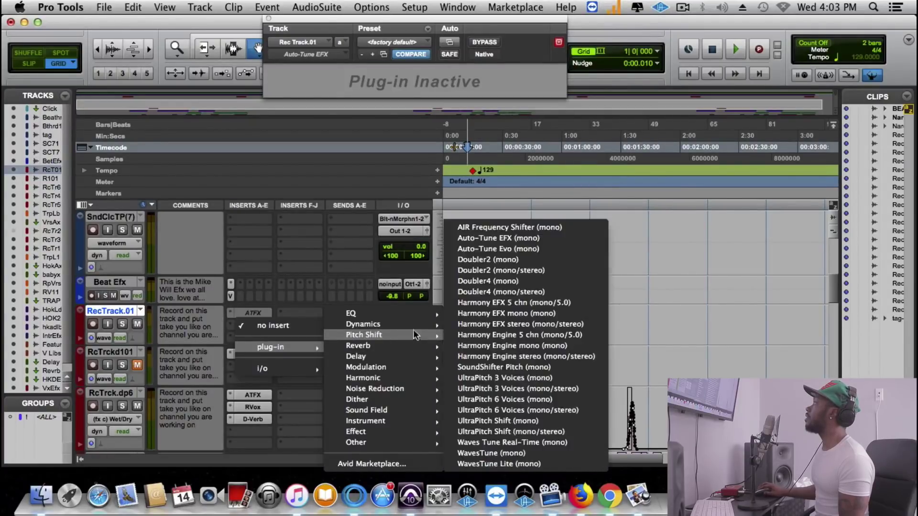
left_click(482, 237)
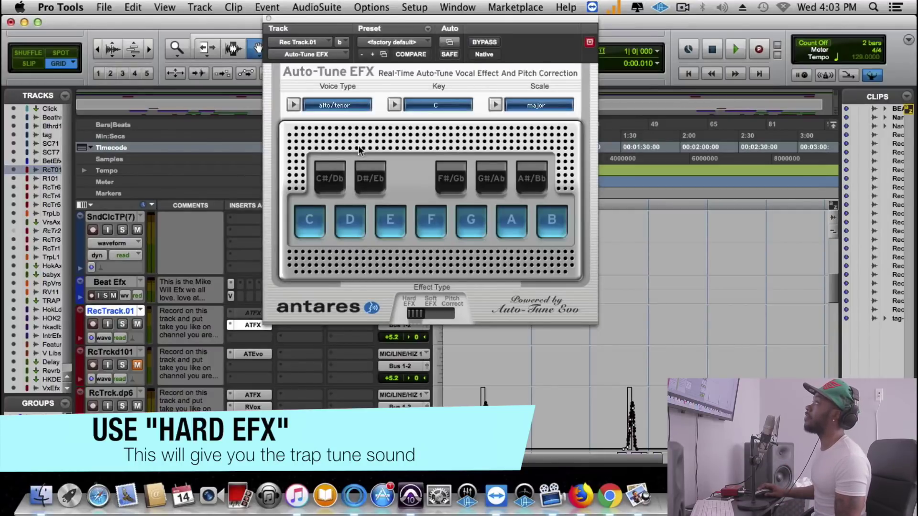
Set the new Auto-Tune EFX plug-in's key to E and its scale to minor
left_click(432, 103)
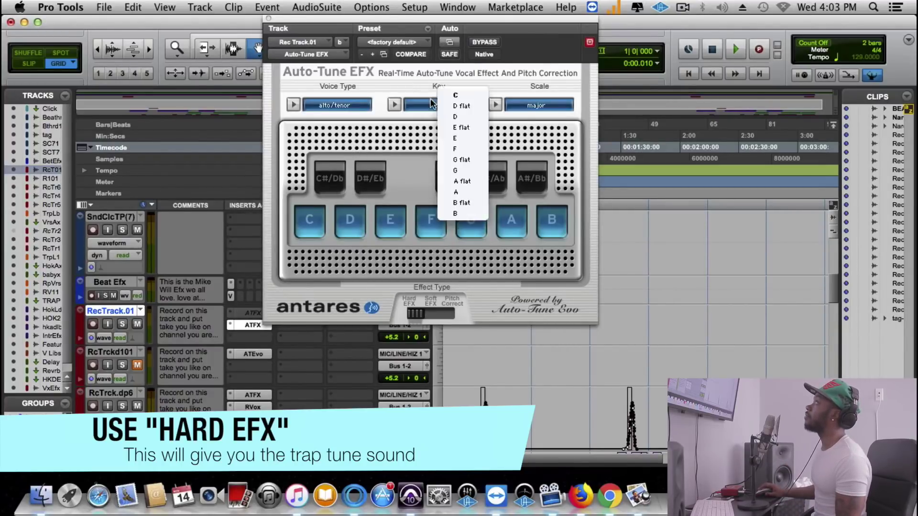
left_click(462, 138)
left_click(550, 102)
left_click(575, 110)
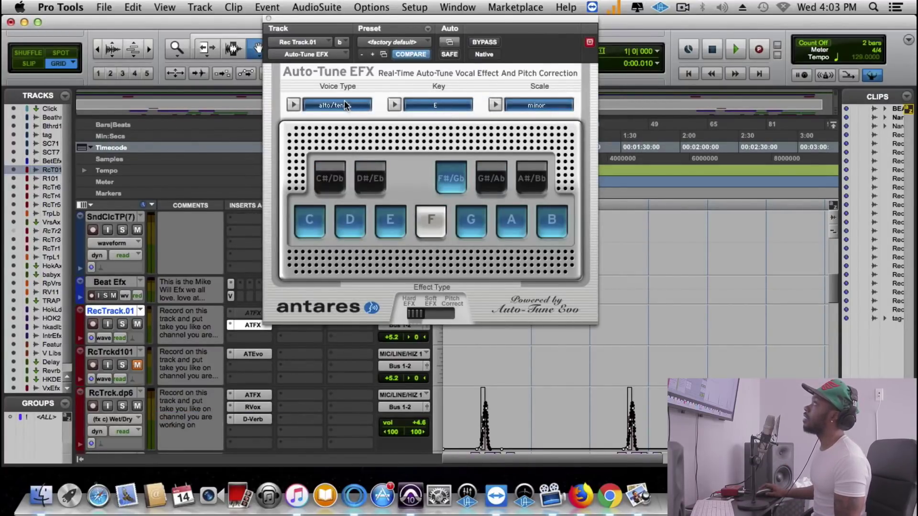
left_click(323, 113)
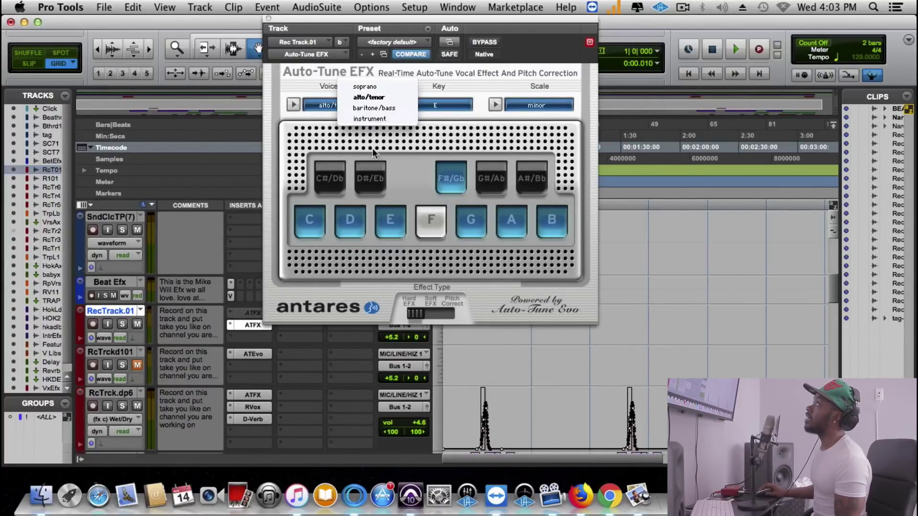
left_click(297, 70)
left_click(333, 109)
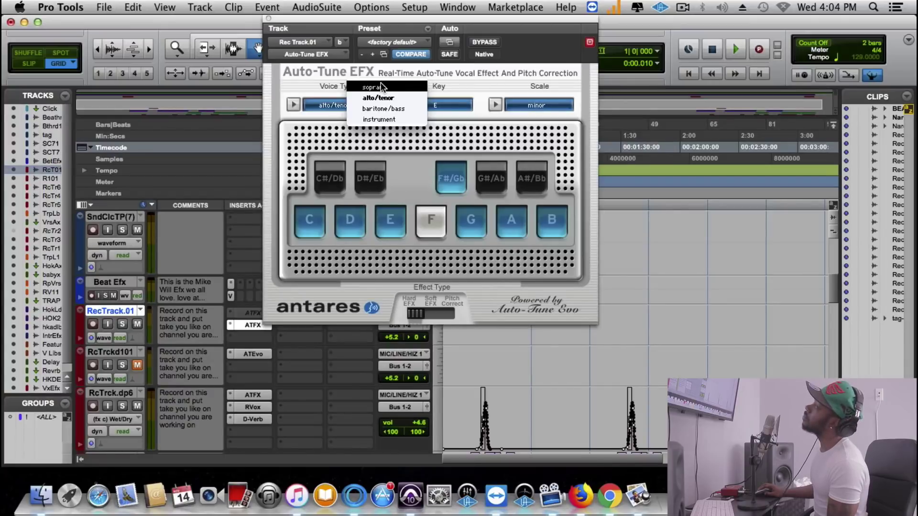
left_click(311, 87)
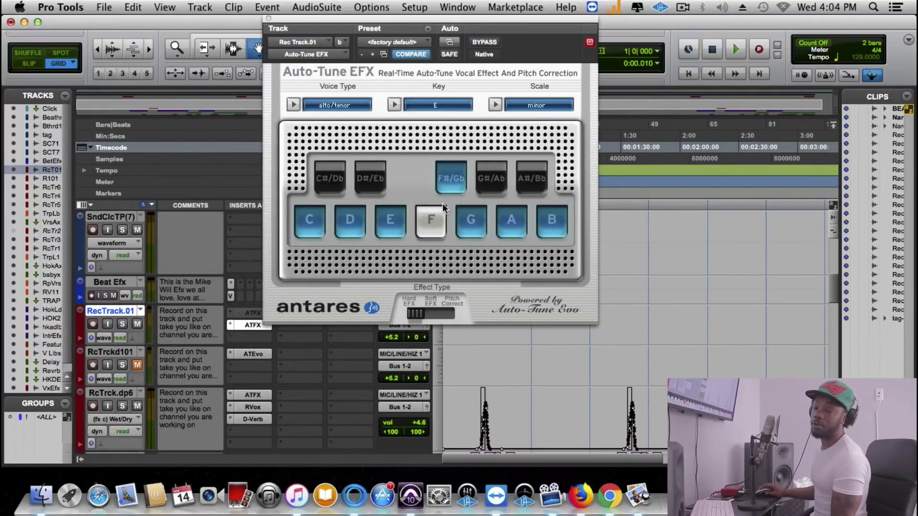
Configure Auto-Tune Evo on the RcTrckd101 track with key E, the Minor scale and a Humanize amount of 49
left_click(248, 355)
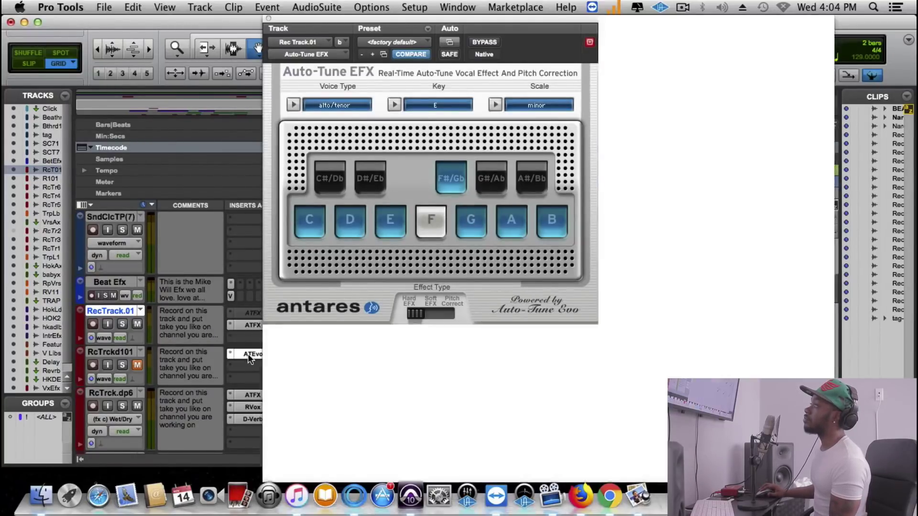
left_click_drag(300, 20, 260, 5)
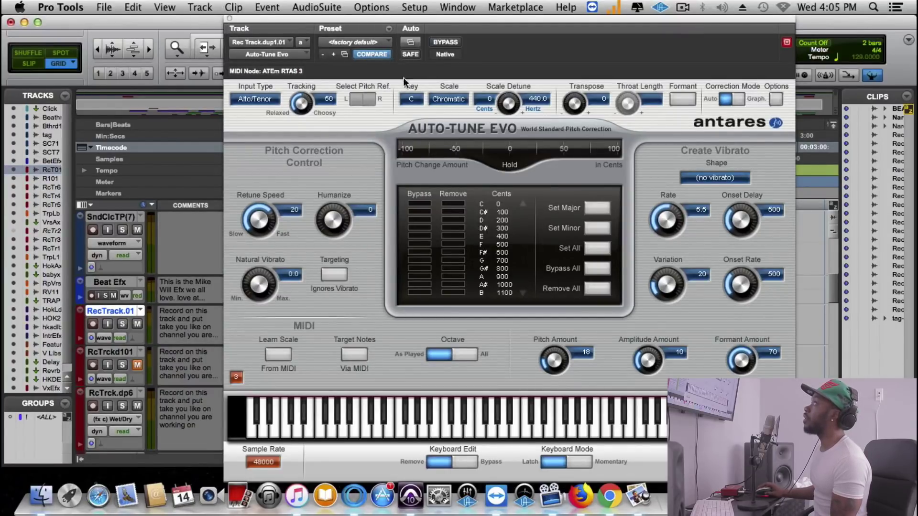
left_click(412, 99)
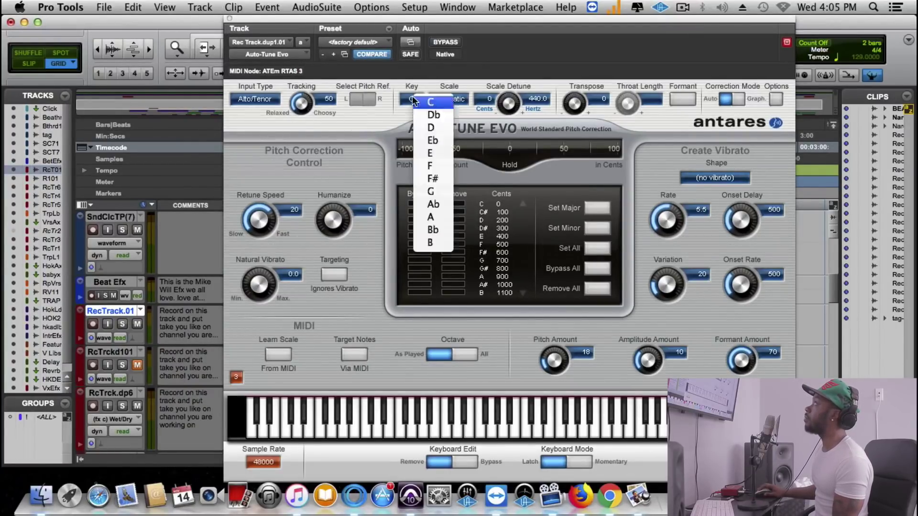
left_click(423, 154)
left_click(454, 99)
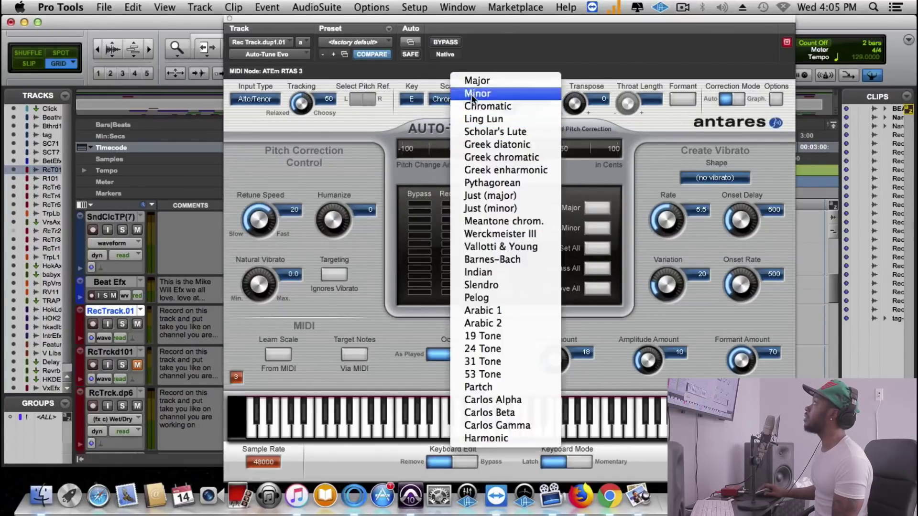
left_click(473, 93)
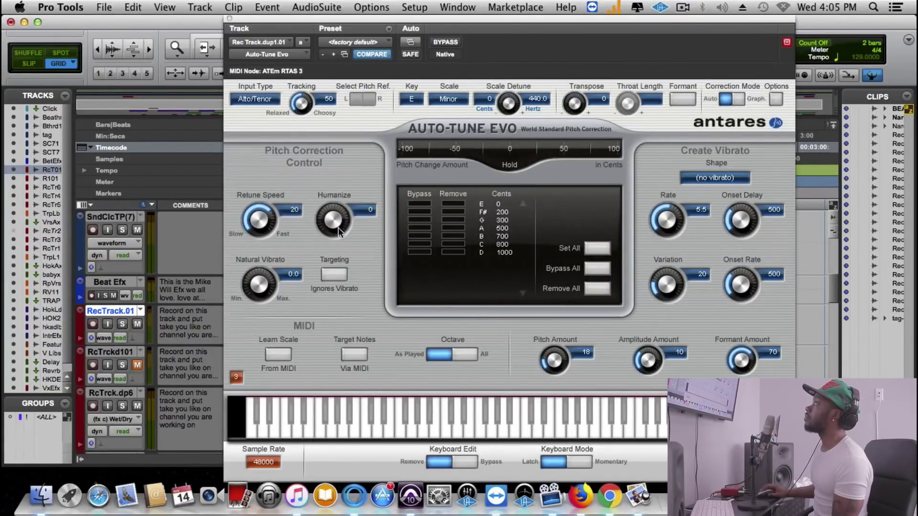
left_click_drag(339, 231, 334, 197)
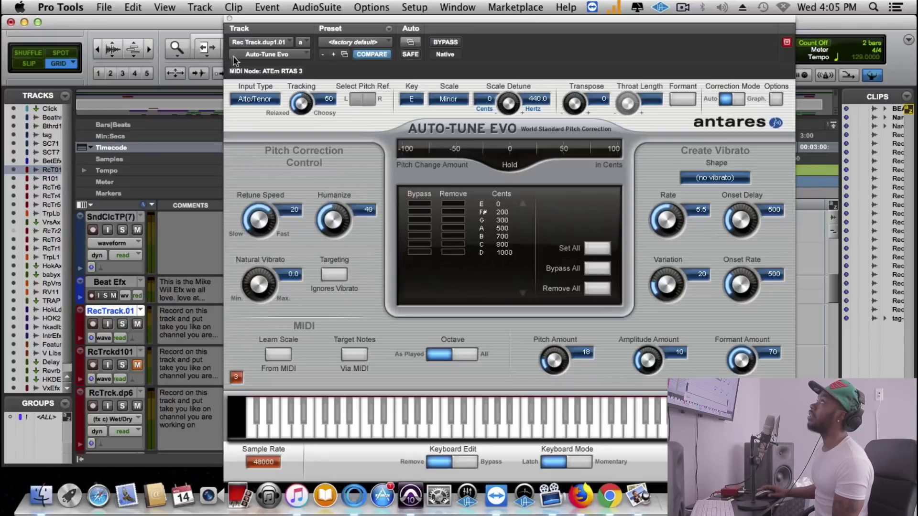
left_click(228, 19)
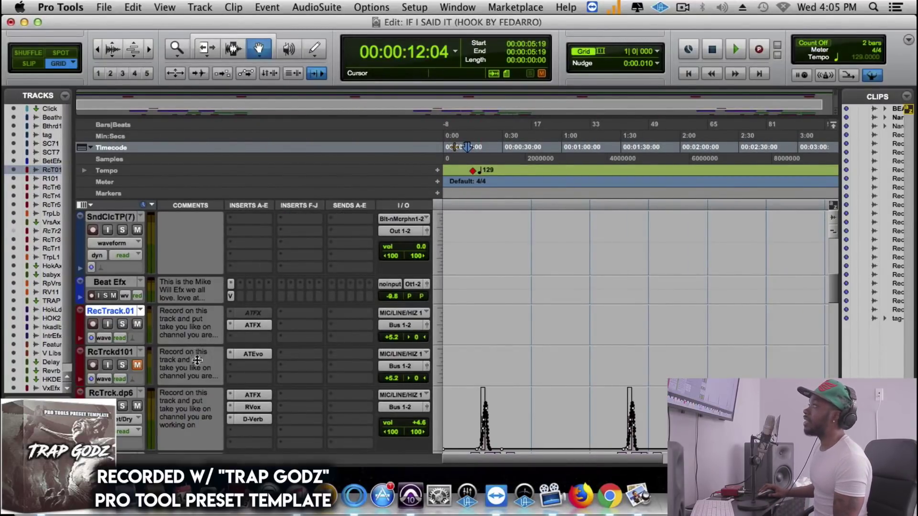
Increase the height of the RecTrack.01 track by one size
left_click_drag(195, 345, 198, 364)
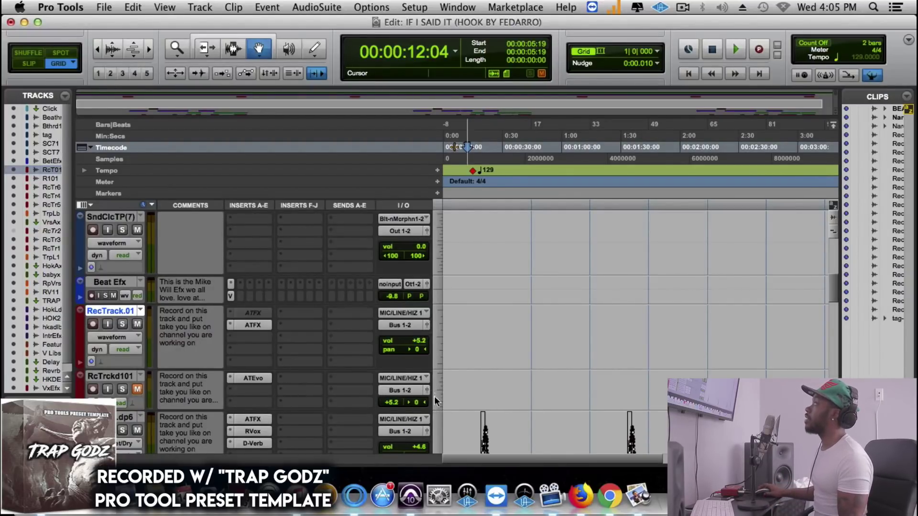
scroll(441, 381, "up", 5)
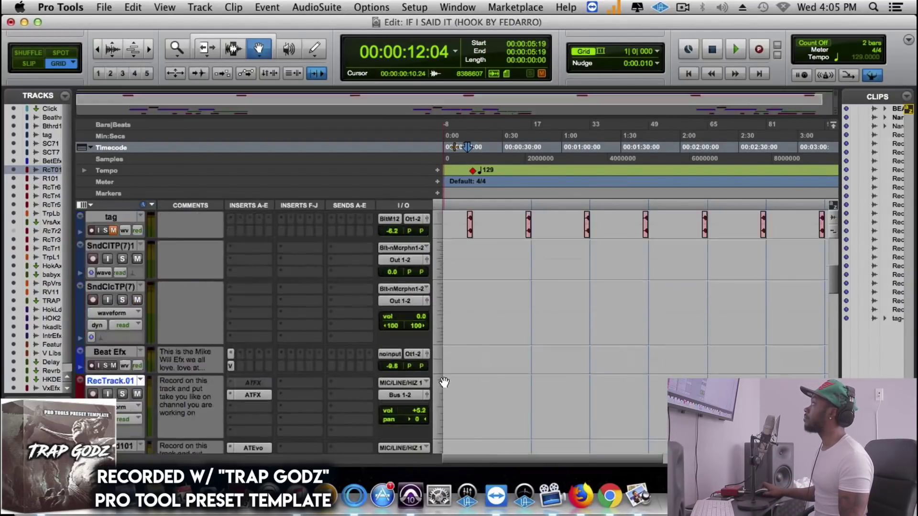
scroll(444, 383, "down", 5)
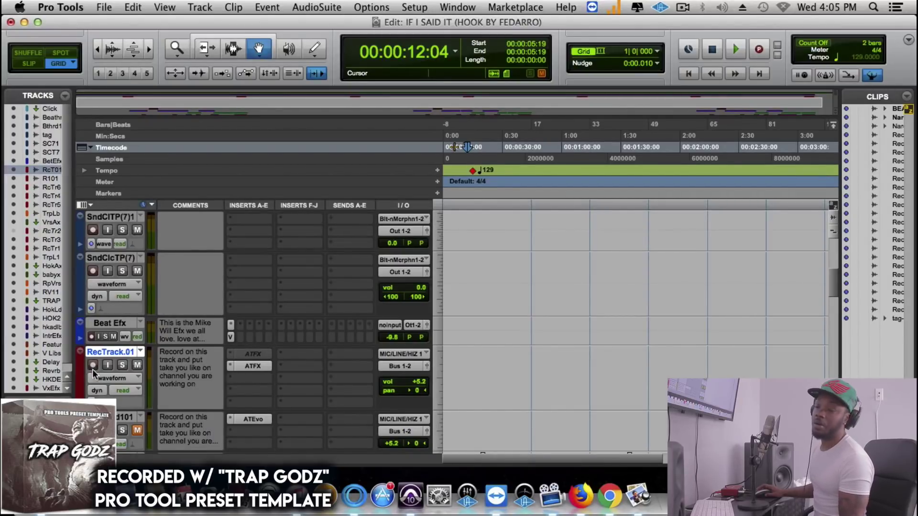
Record-arm RecTrack.01 briefly to check the microphone signal through the Verse Aux track, and disarm it again
left_click(93, 369)
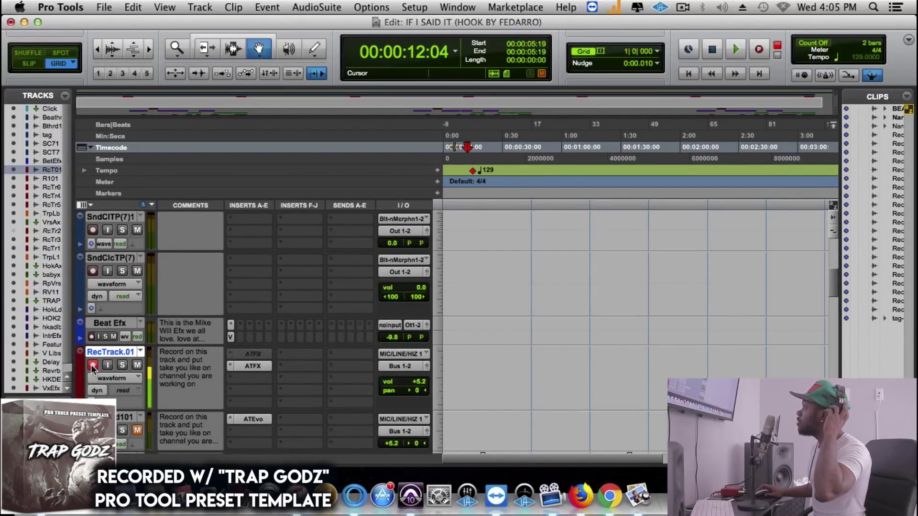
scroll(131, 352, "down", 10)
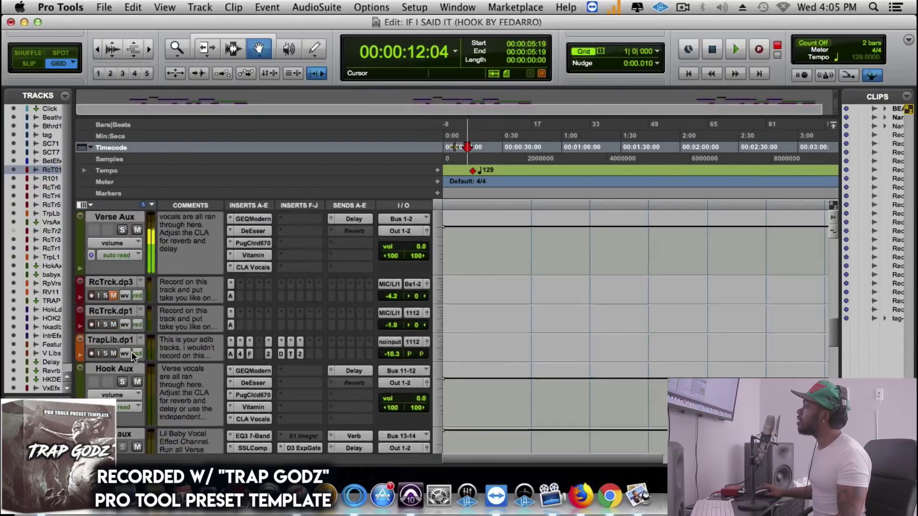
scroll(131, 352, "down", 5)
scroll(131, 351, "up", 12)
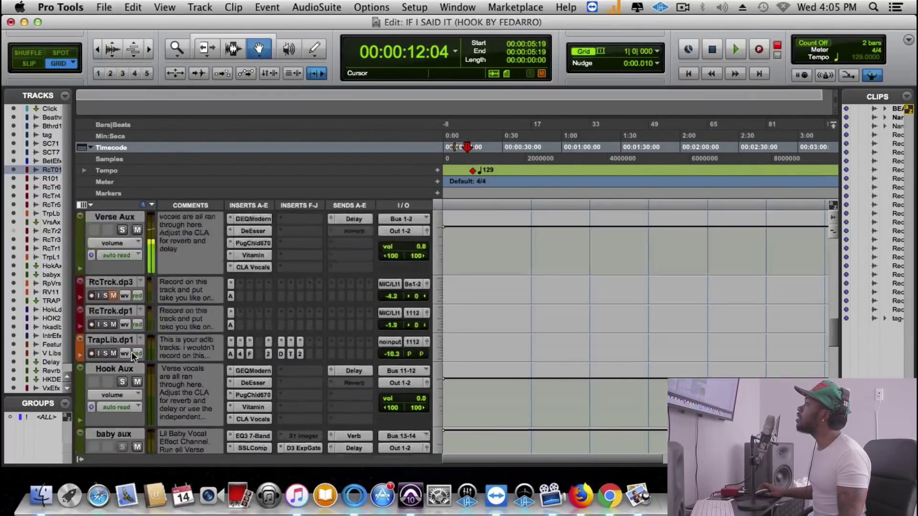
scroll(128, 352, "up", 3)
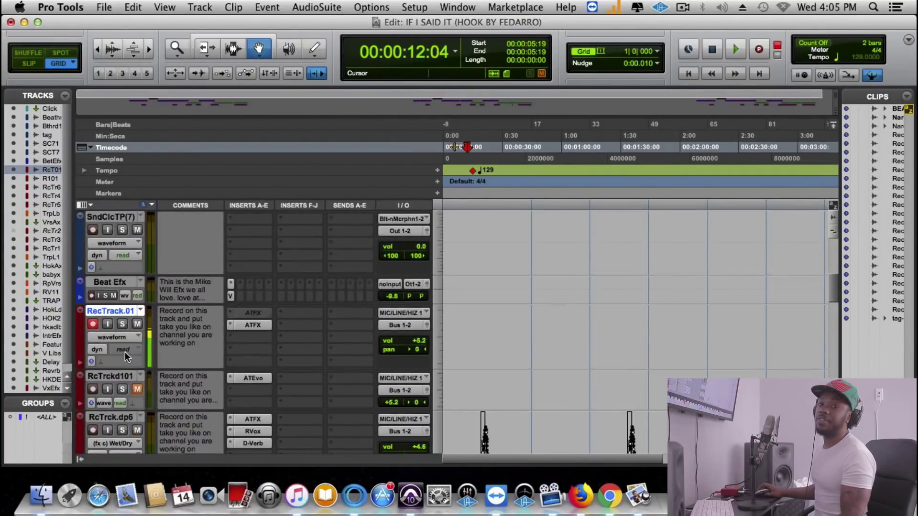
left_click(93, 324)
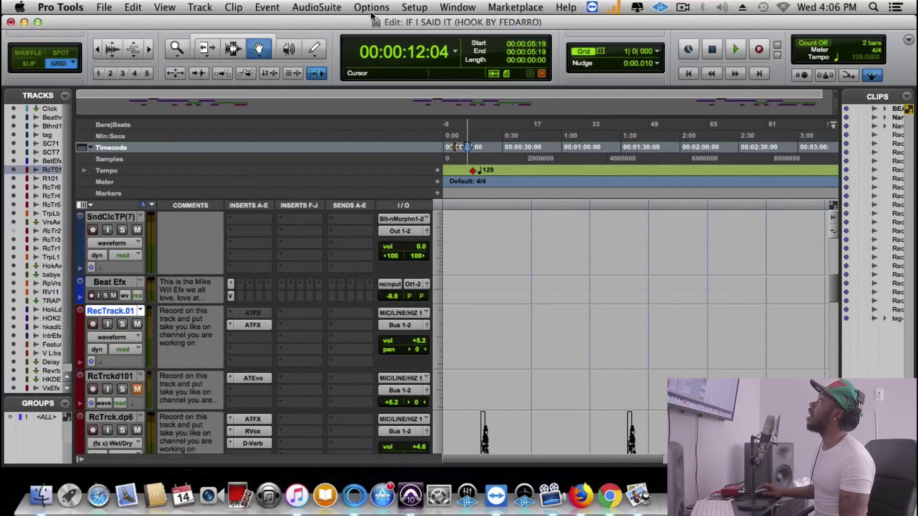
Set the playback engine's H/W buffer size to 256 samples
left_click(411, 7)
left_click(429, 33)
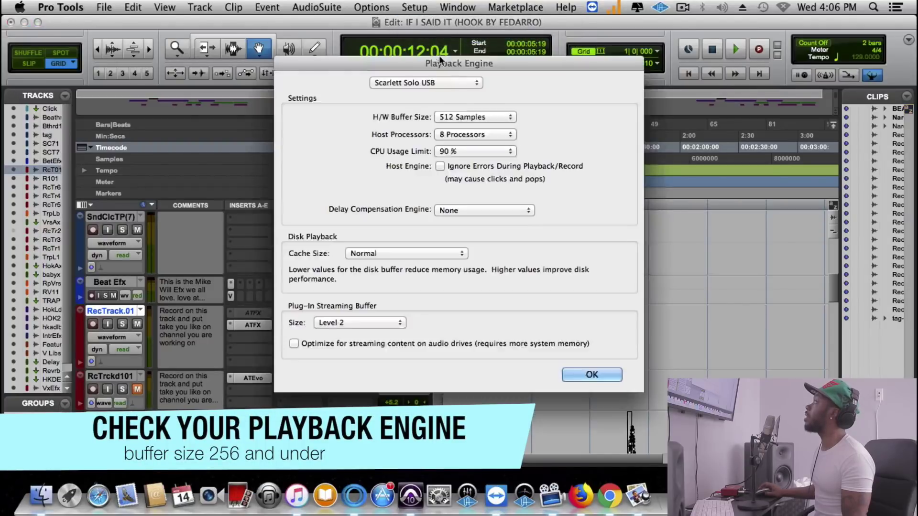
left_click(462, 120)
left_click(457, 106)
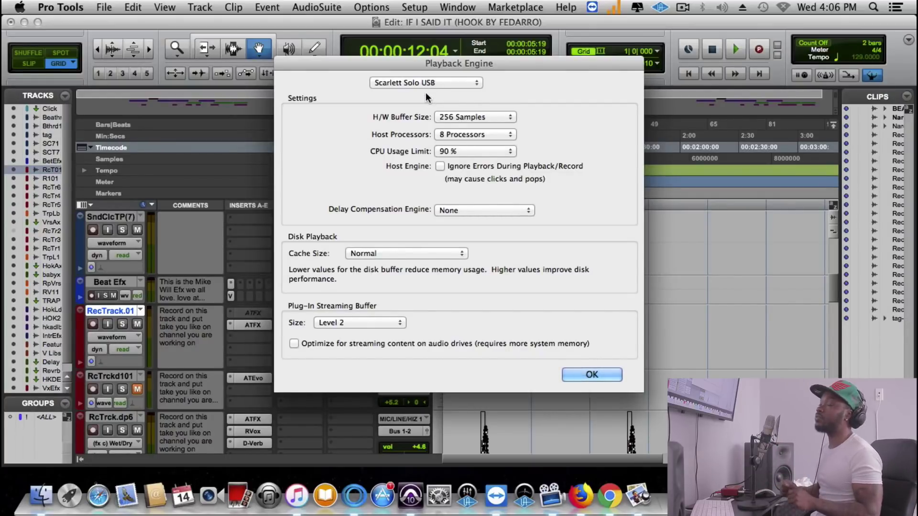
left_click(467, 120)
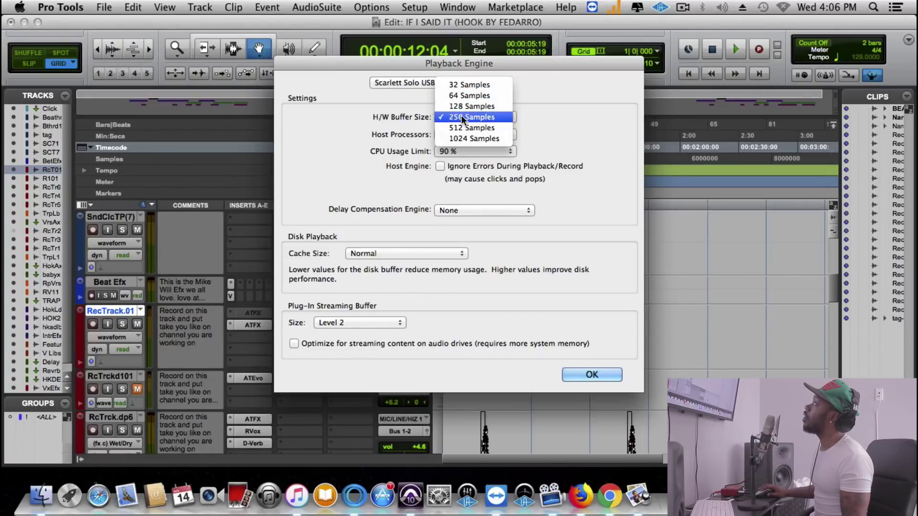
left_click(602, 380)
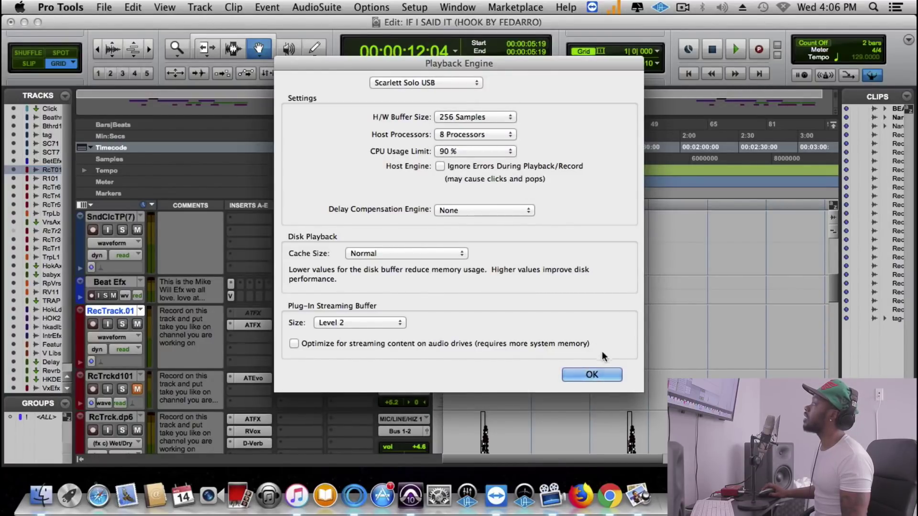
left_click(581, 370)
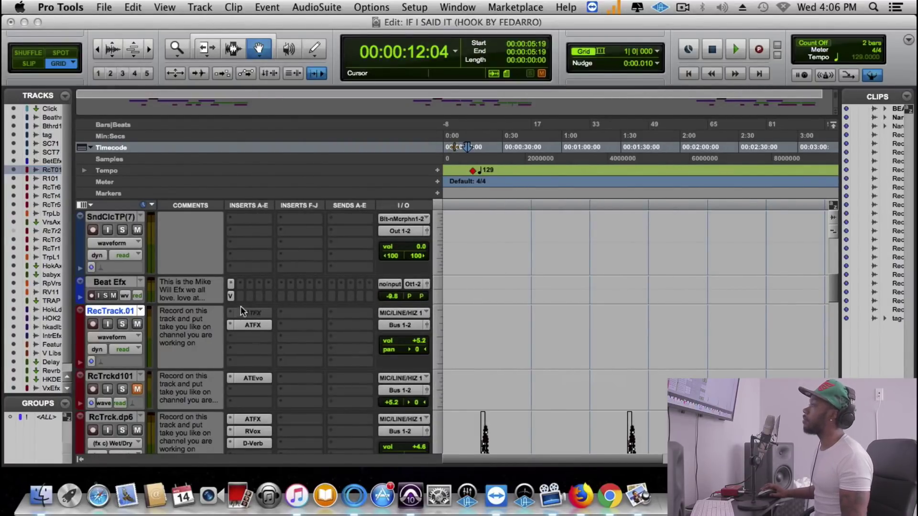
Record-arm the RecTrack.01 track
left_click(93, 325)
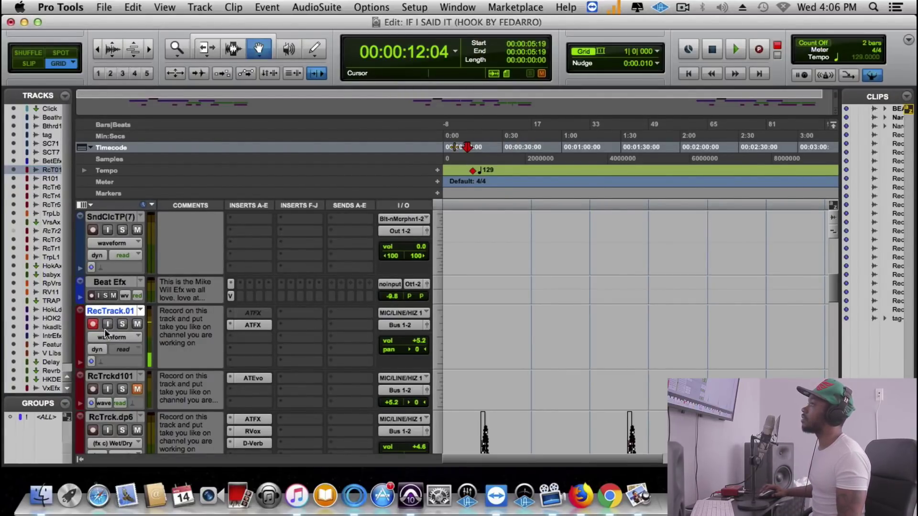
key("super+bracketright")
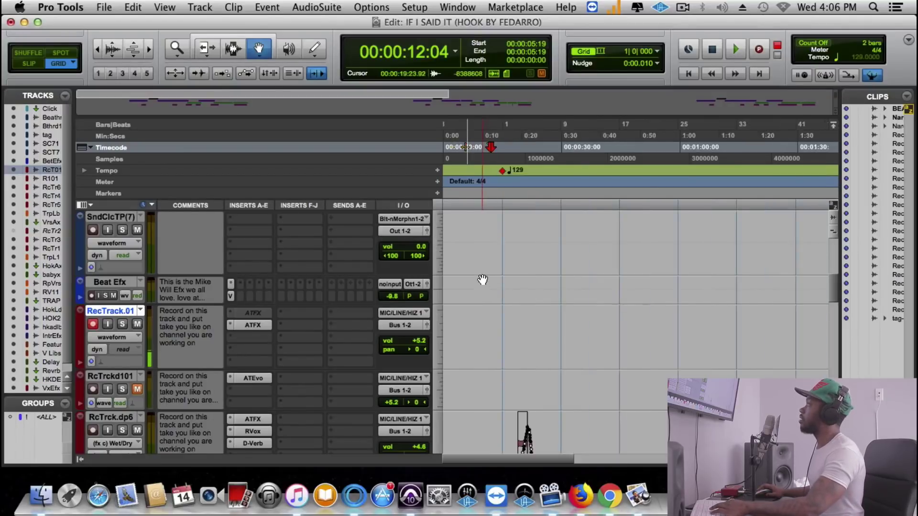
scroll(463, 291, "down", 5)
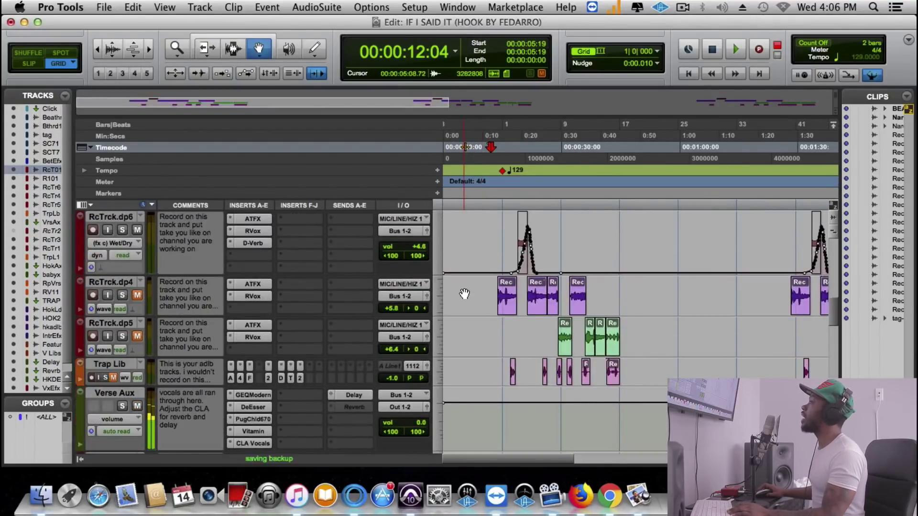
scroll(464, 293, "up", 3)
scroll(464, 293, "up", 2)
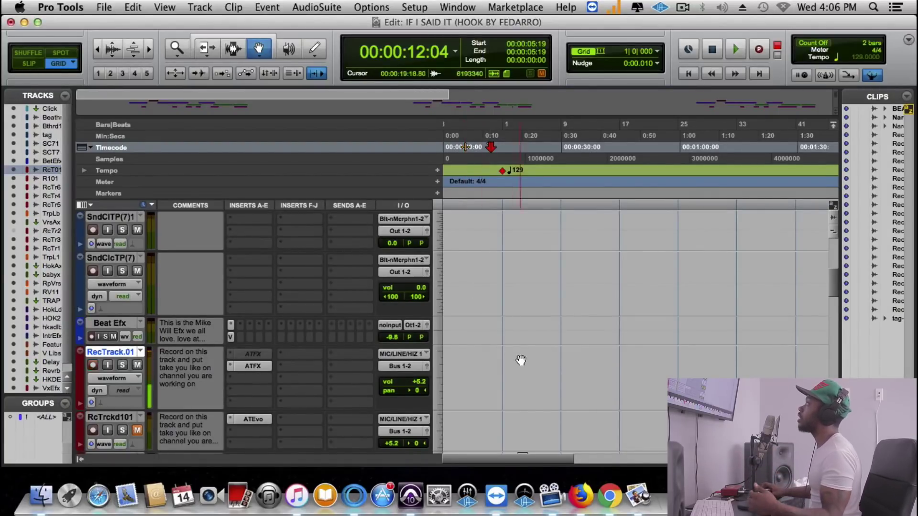
Delete the two unused sound collection tracks SndClcTP(7) and SndClTP(7)1 above Beat Efx
scroll(521, 360, "up", 5)
scroll(521, 361, "down", 3)
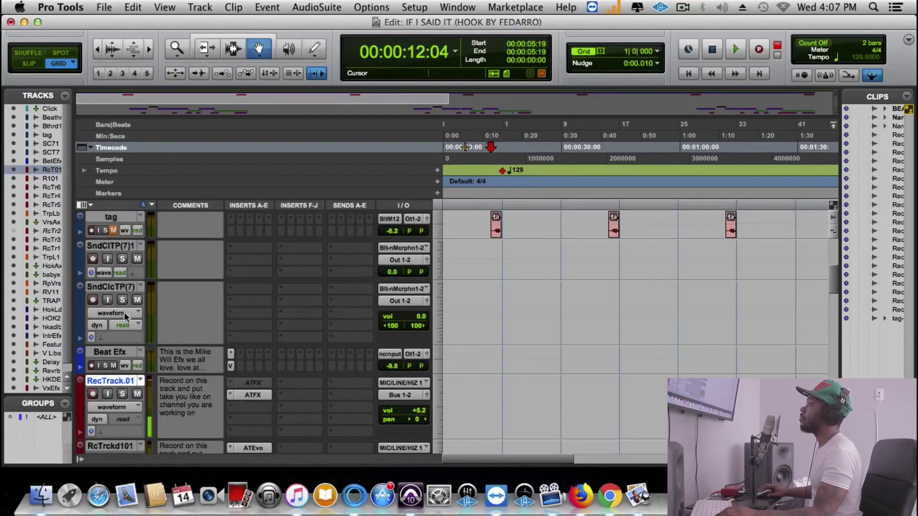
right_click(107, 285)
left_click(167, 382)
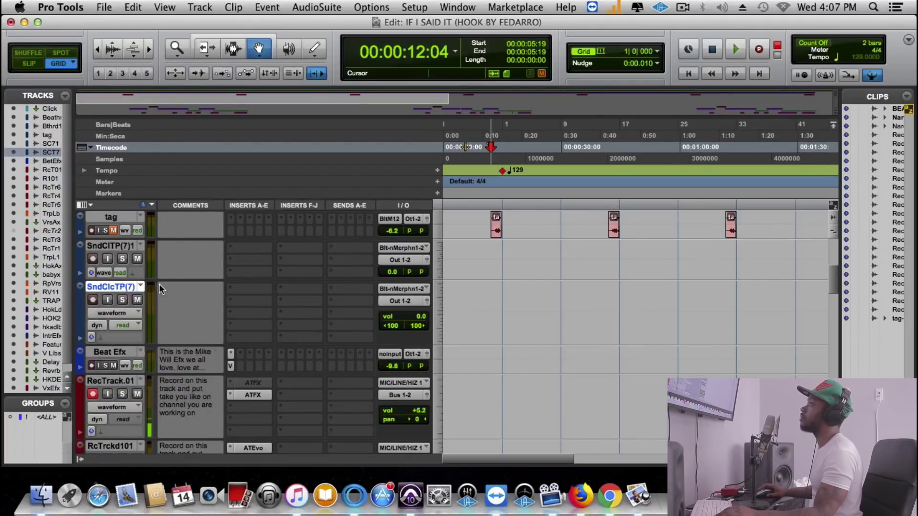
left_click(115, 246)
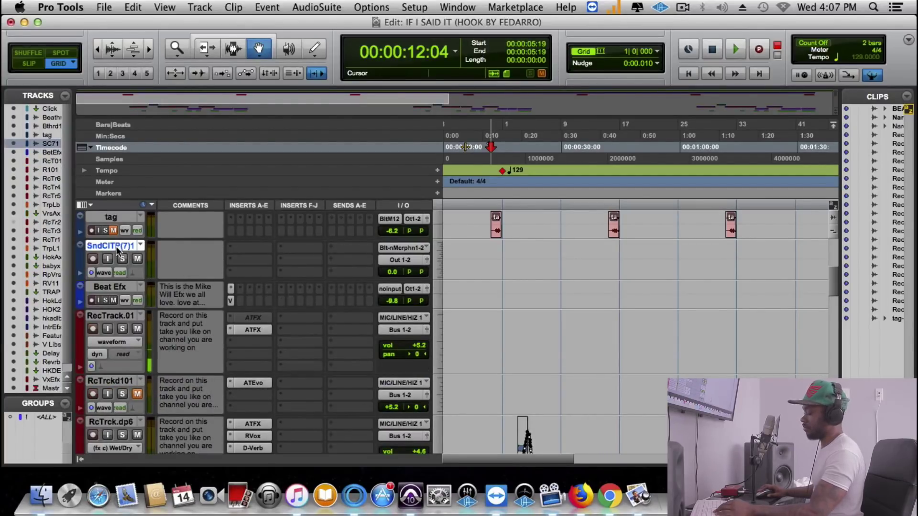
key("super+bracketleft")
key("super+bracketleft")
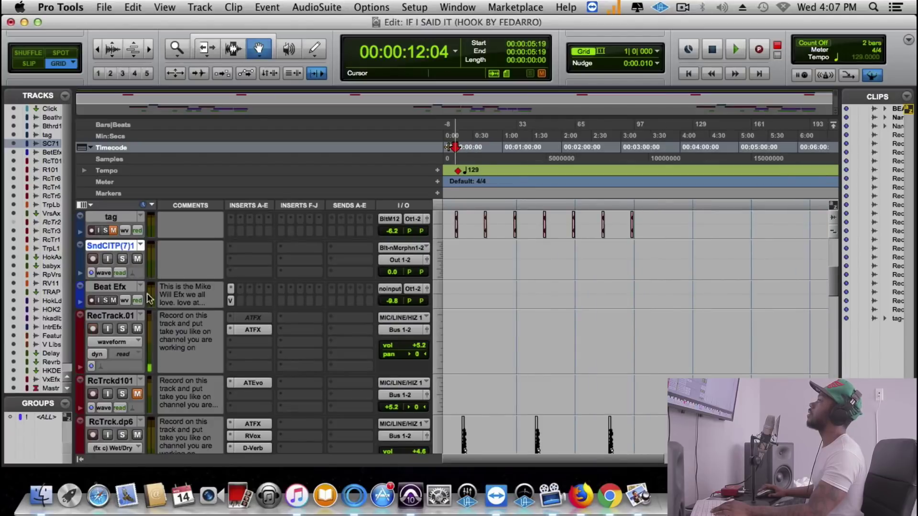
right_click(99, 244)
left_click(168, 343)
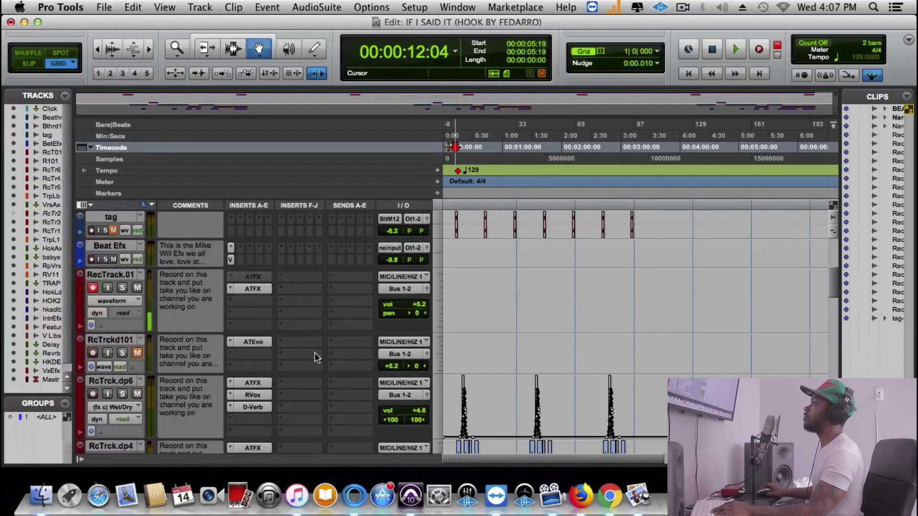
Play the session from about 0:05 and punch in a vocal take on RecTrack.01
scroll(314, 351, "up", 5)
scroll(312, 351, "down", 5)
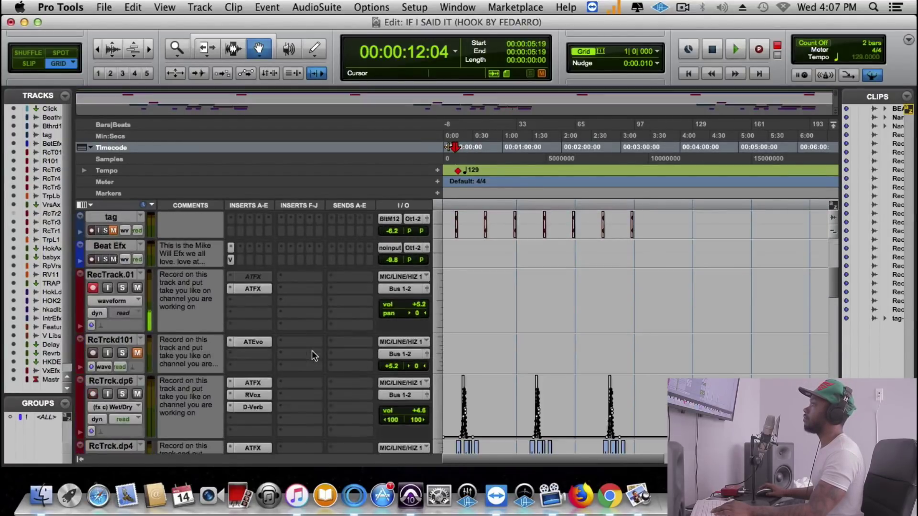
left_click(452, 148)
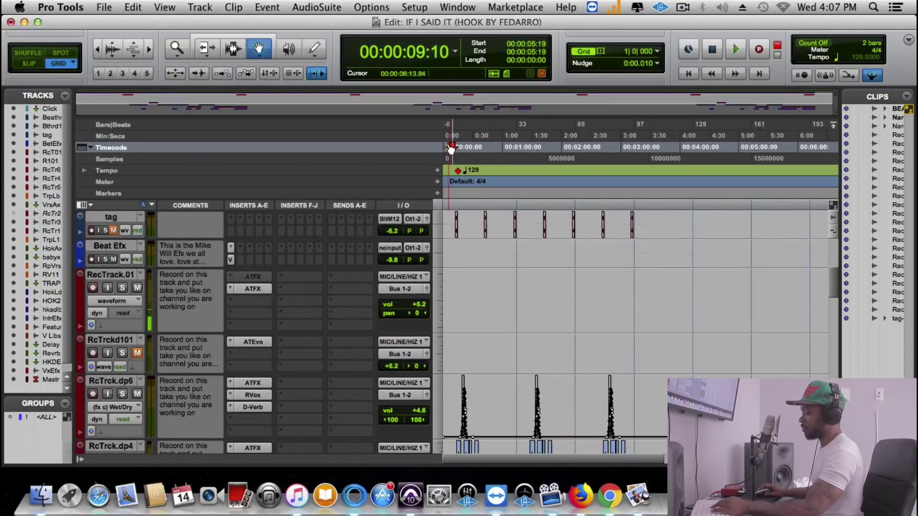
key("super+bracketright")
key("super+bracketright")
key("super+bracketright")
key("space")
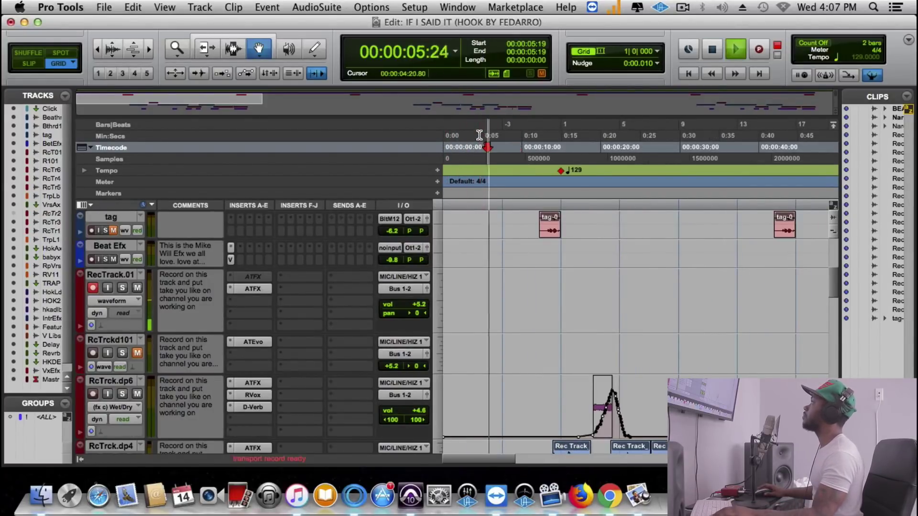
key("super+space")
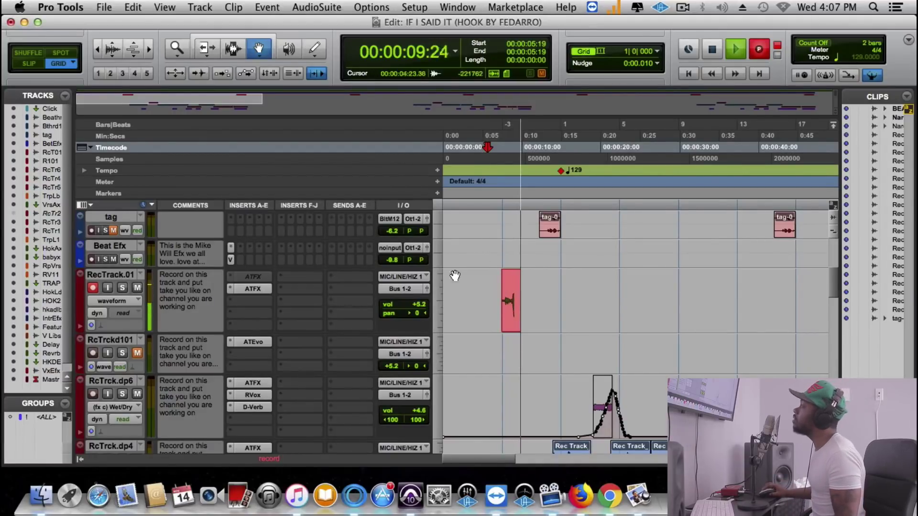
Lower the RecTrack.01 volume to +3.4 while recording and stop the take
left_click_drag(408, 302, 407, 306)
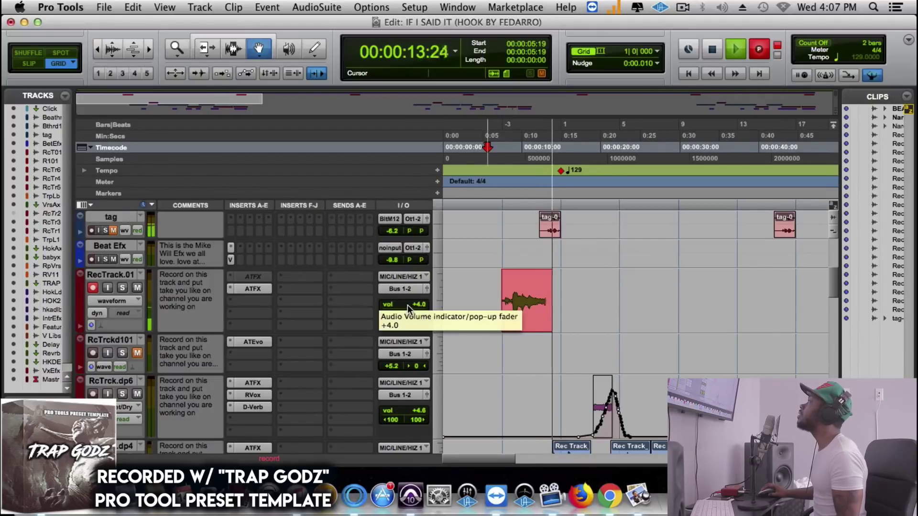
left_click_drag(407, 306, 408, 307)
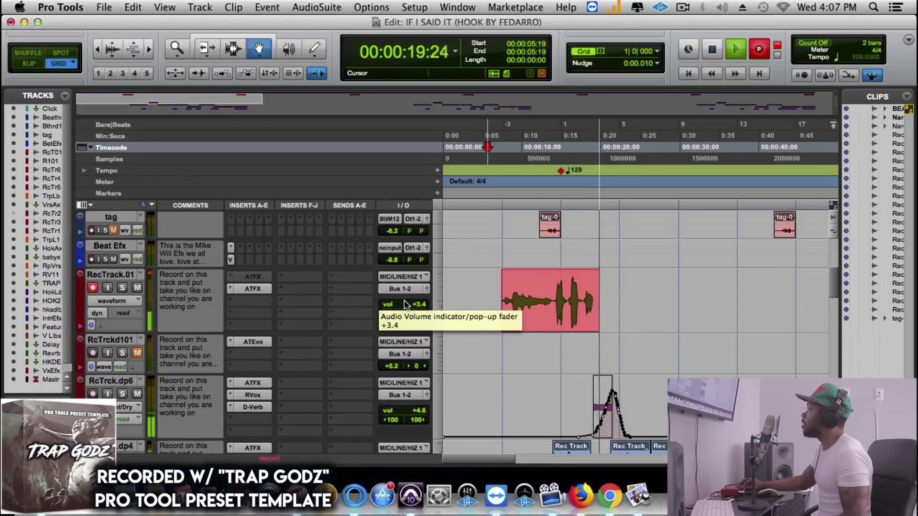
scroll(464, 333, "down", 1)
scroll(465, 333, "down", 2)
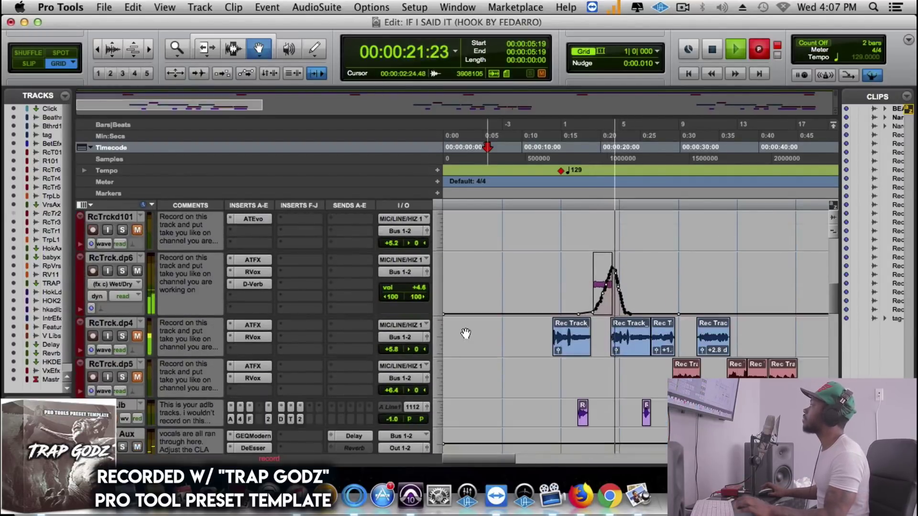
key("space")
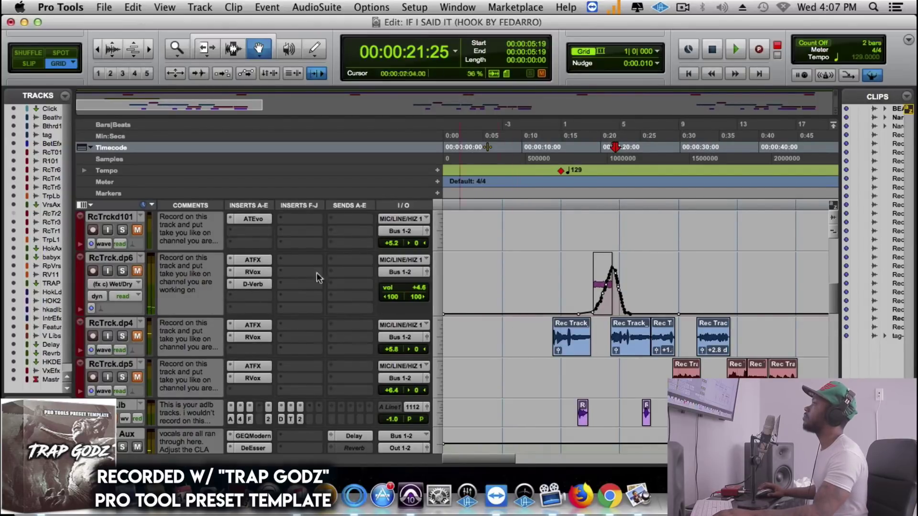
Switch the RcTrck.dp6 track from Wet/Dry automation to waveform view and mute its first clip
left_click(113, 284)
left_click(148, 220)
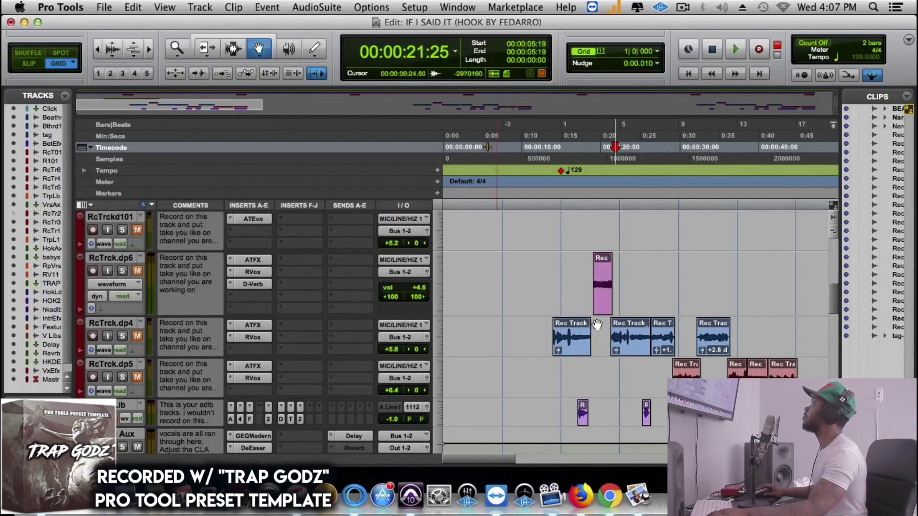
key("Escape")
key("Escape")
key("Escape")
key("Escape")
key("Escape")
Delete the recorded vocal take from RecTrack.01
left_click_drag(576, 282, 478, 266)
scroll(622, 283, "up", 4)
key("Delete")
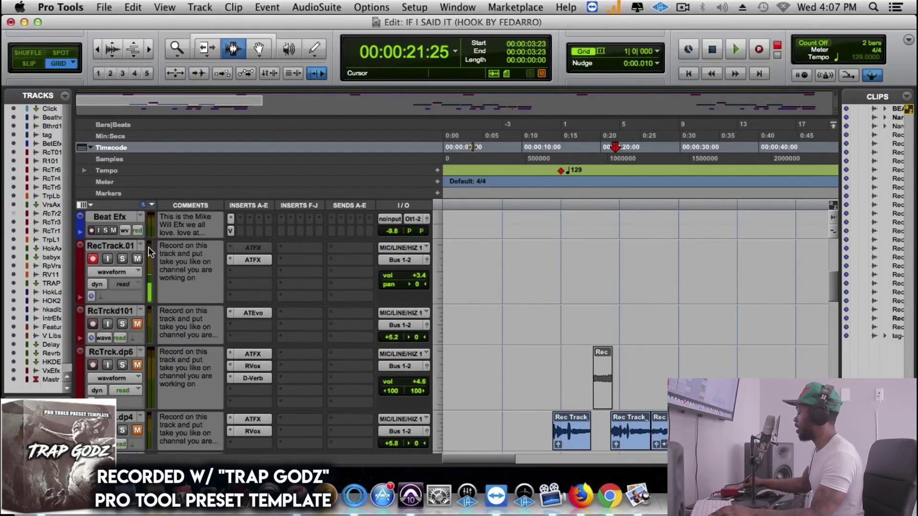
Start playback from about 0:09 and punch in a short vocal take on RecTrack.01 from about 0:11 to 0:13
key("space")
key("space")
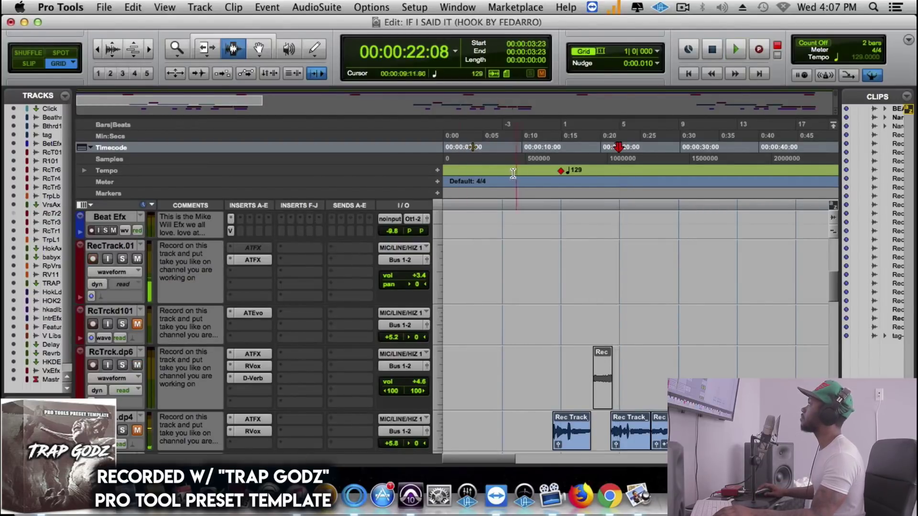
left_click(510, 158)
key("space")
key("space")
left_click(511, 158)
key("space")
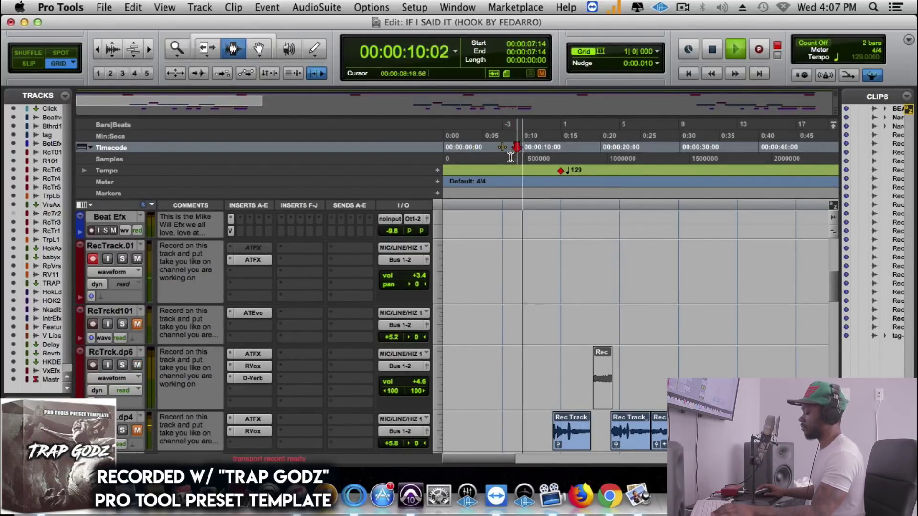
key("super+space")
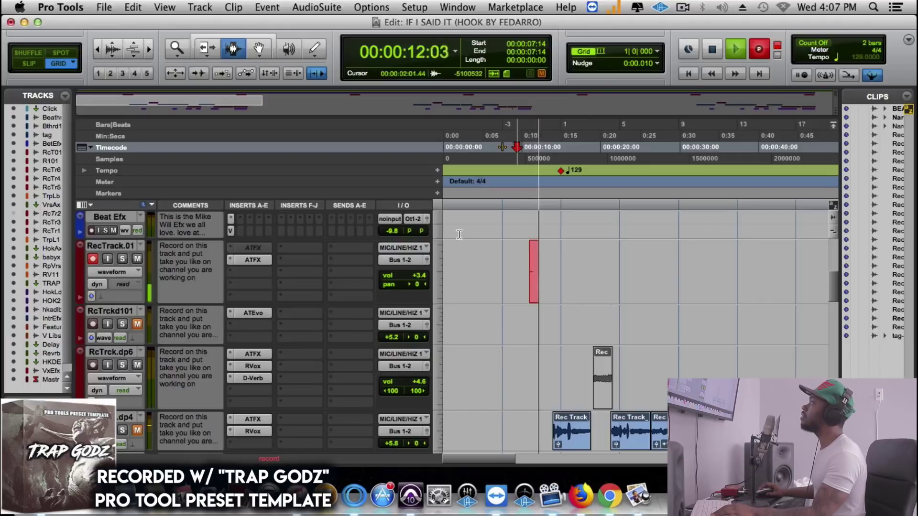
key("space")
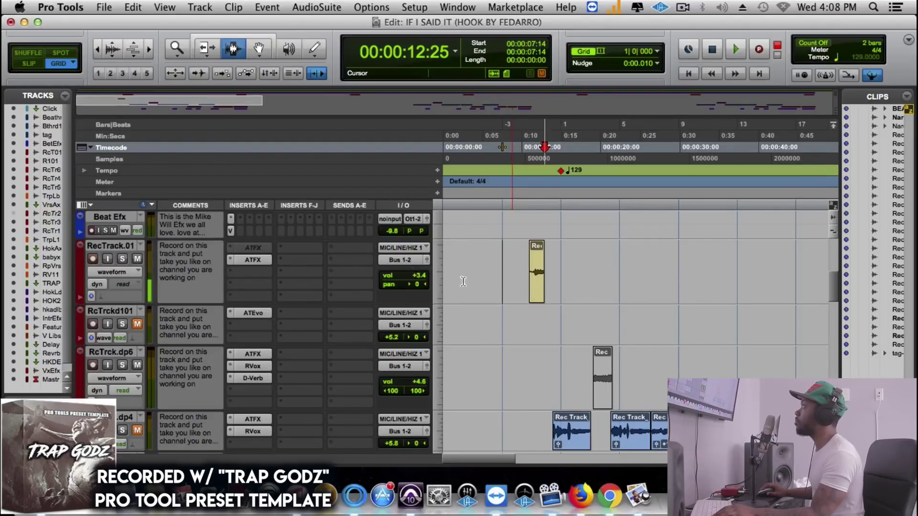
Discard the short take and record a new vocal take on RecTrack.01, playing from about 0:07 and stopping near 0:37
left_click_drag(517, 275, 604, 275)
key("super+z")
key("space")
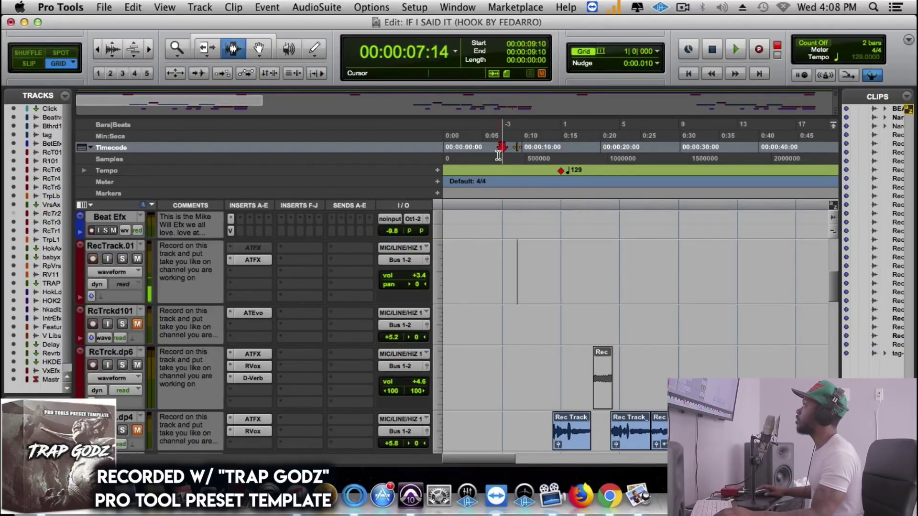
key("super+space")
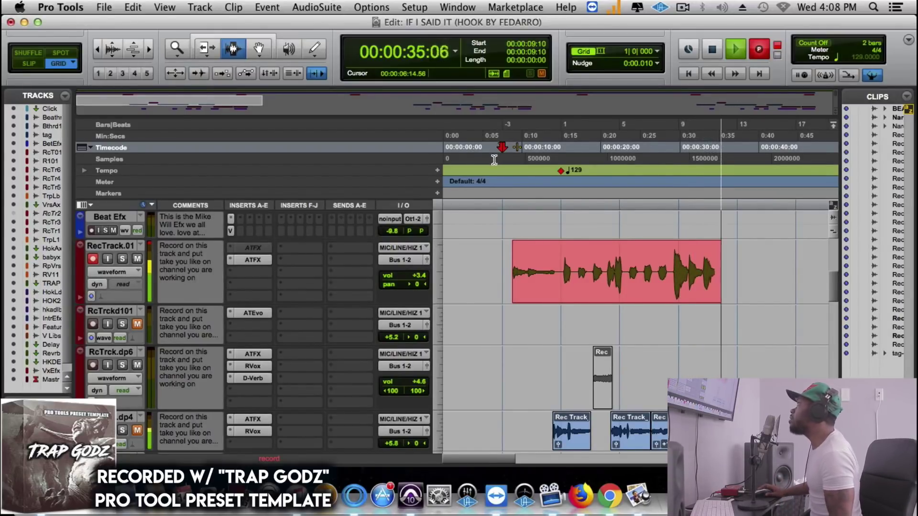
key("space")
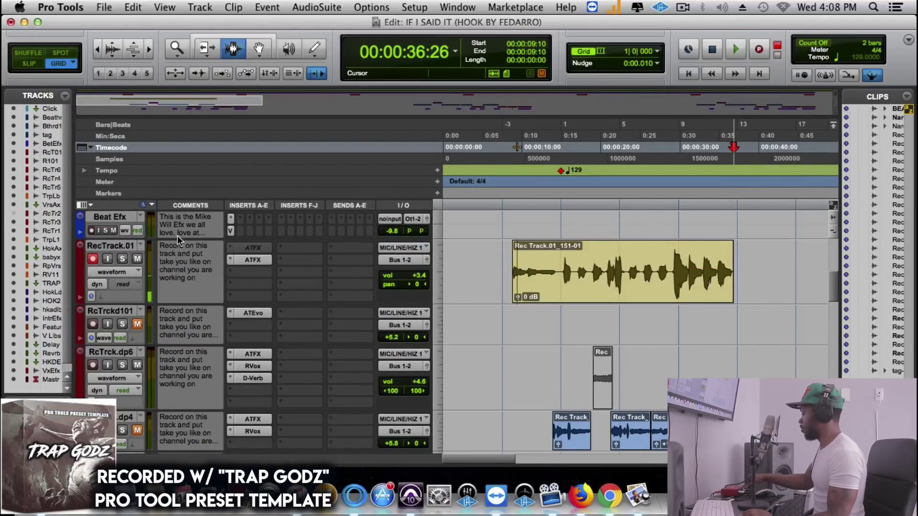
Set the RecTrack.01 volume to +4.0 and delete the recorded vocal take from the track
left_click_drag(391, 276, 391, 285)
left_click_drag(535, 265, 756, 301)
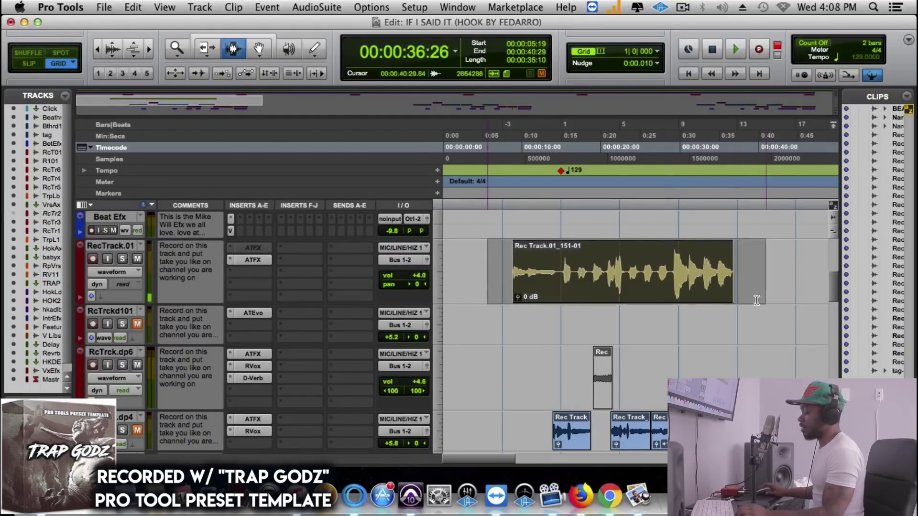
key("Delete")
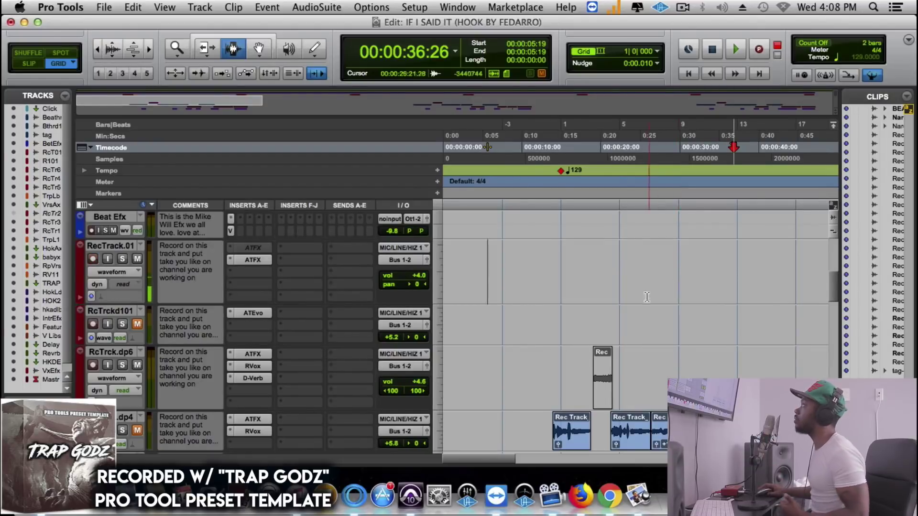
Record a full vocal take on RecTrack.01 from about 0:10 to 0:44, and review the track's active Auto-Tune EFX insert
left_click(518, 155)
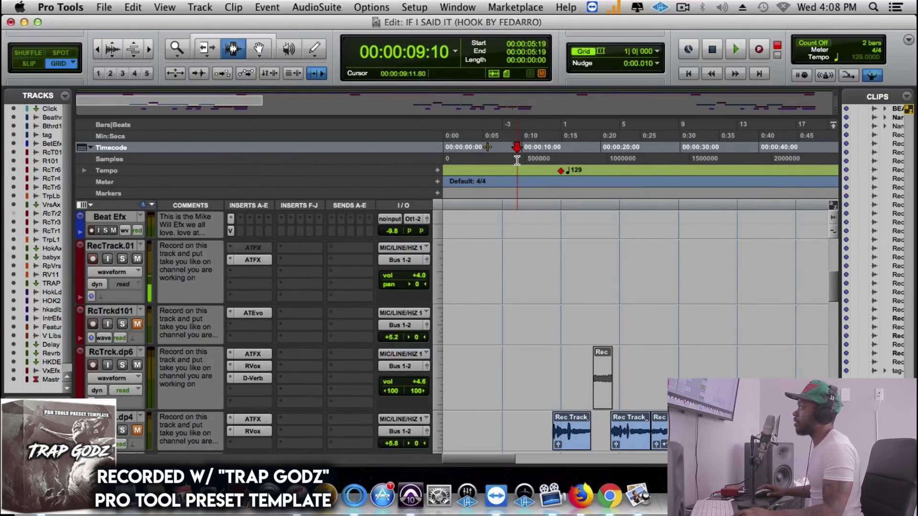
key("super+space")
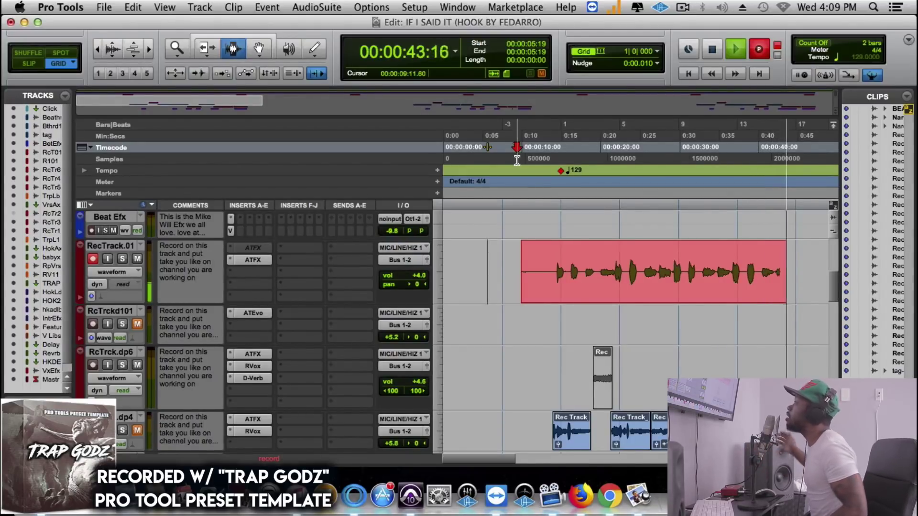
key("space")
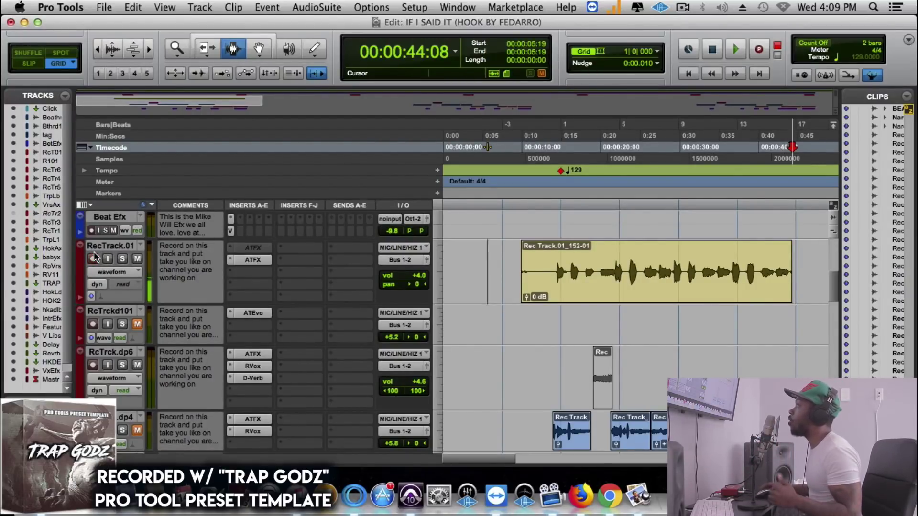
left_click(239, 260)
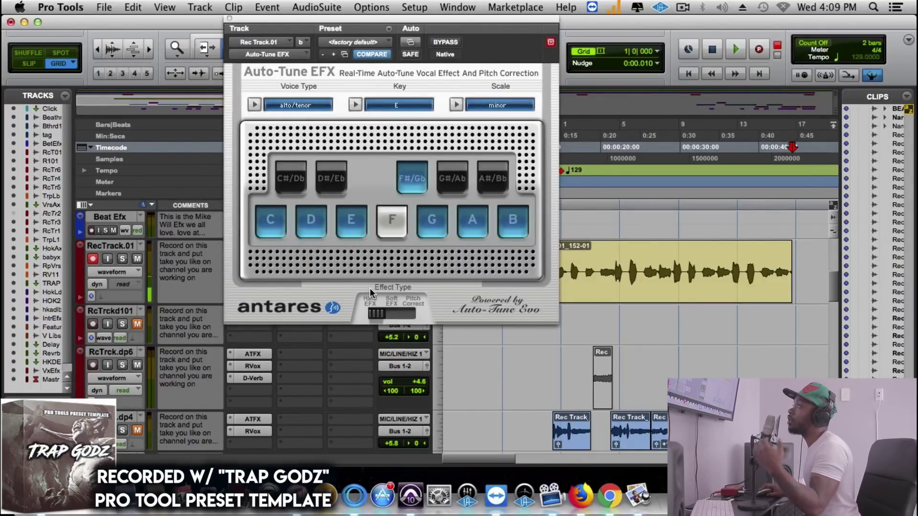
left_click(229, 19)
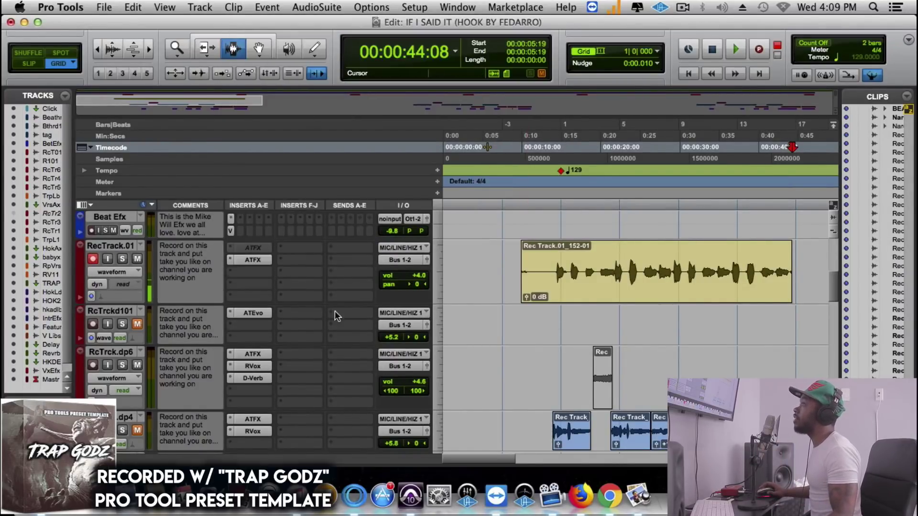
Duplicate the Trap Lib track and move the copy directly below RecTrack.01
scroll(554, 374, "down", 3)
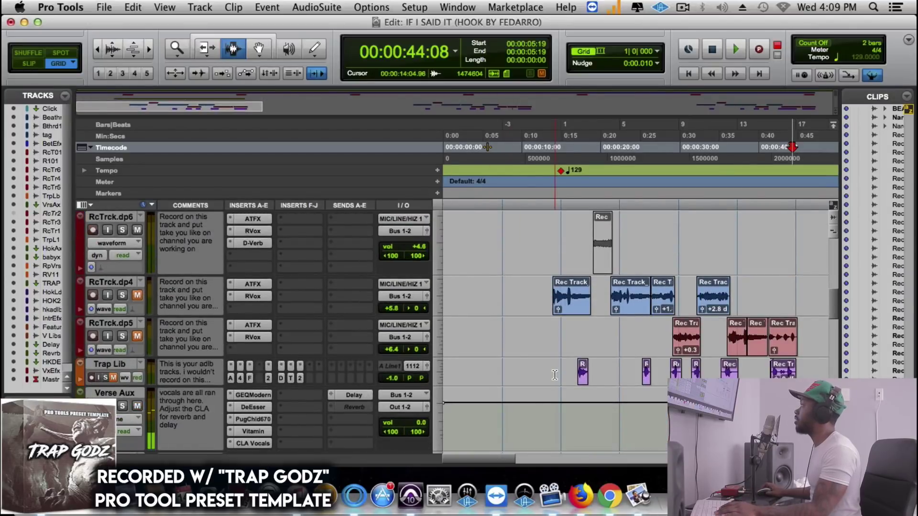
right_click(123, 365)
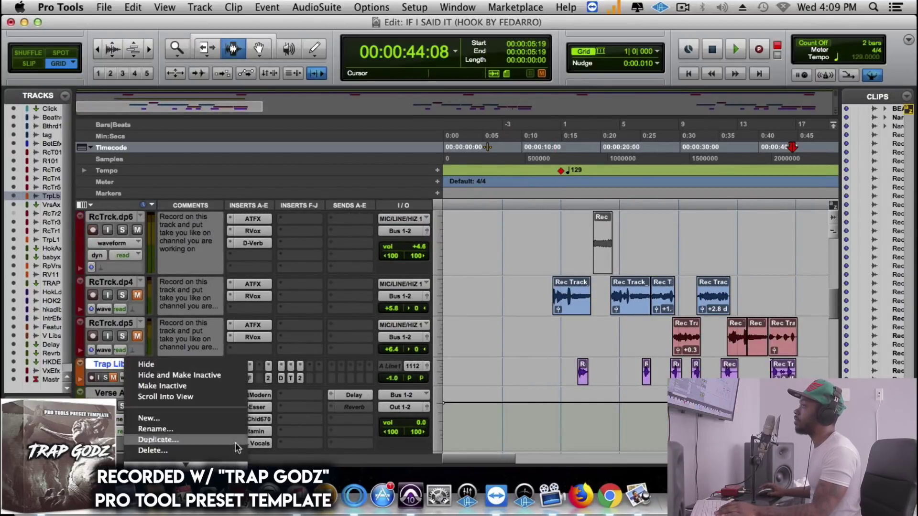
left_click(209, 434)
left_click(503, 304)
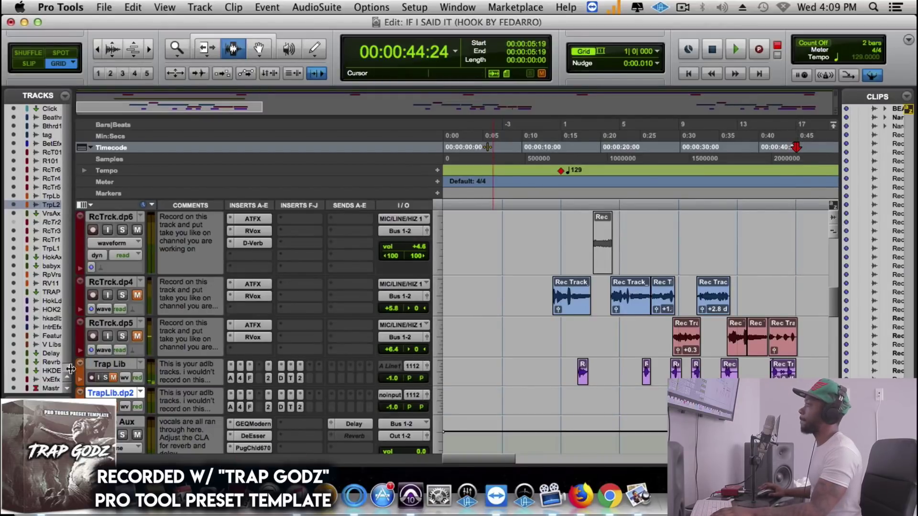
left_click_drag(110, 393, 256, 377)
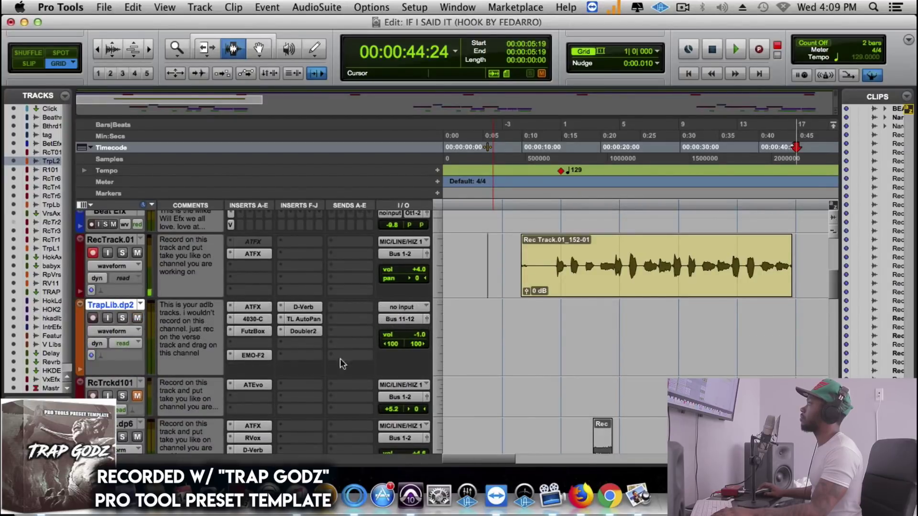
scroll(412, 381, "up", 3)
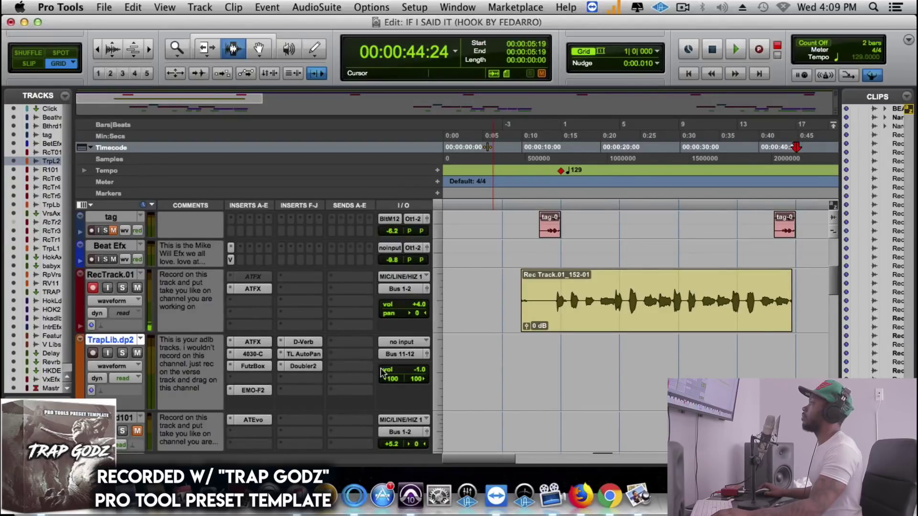
scroll(383, 372, "down", 3)
scroll(381, 368, "up", 3)
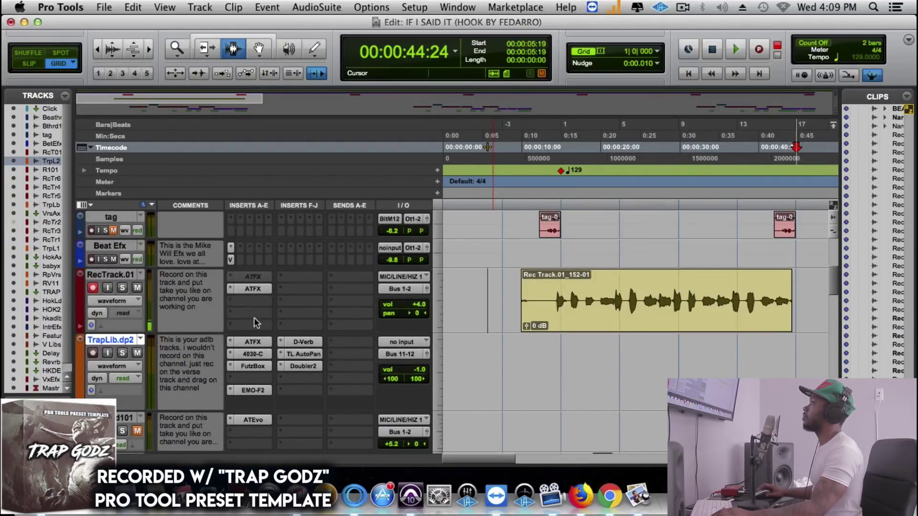
Create one duplicate of RecTrack.01 without its active playlist, inserted after the selected track
right_click(120, 274)
left_click(223, 350)
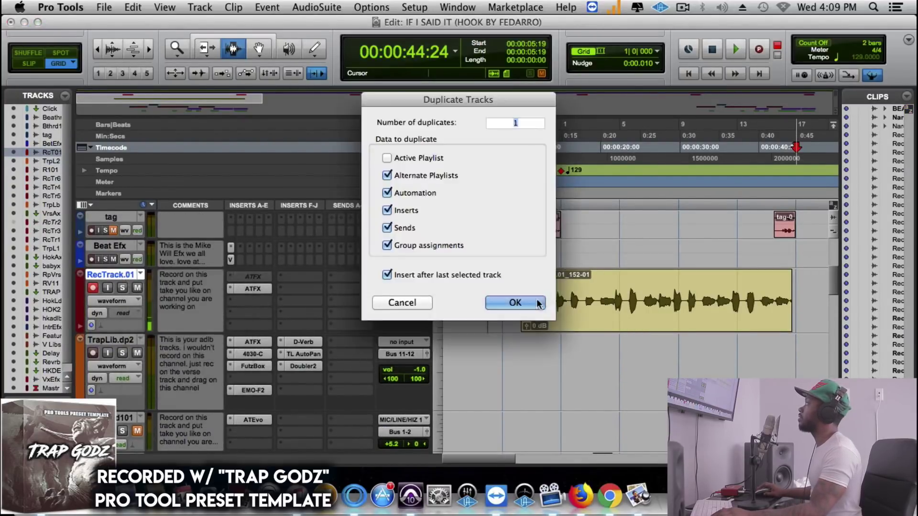
left_click(539, 305)
Move the full vocal take down to the duplicated track and trim its start to about 00:00:13:02
left_click_drag(574, 307, 574, 347)
key("Escape")
key("Escape")
key("Escape")
key("Escape")
key("Escape")
left_click(555, 364)
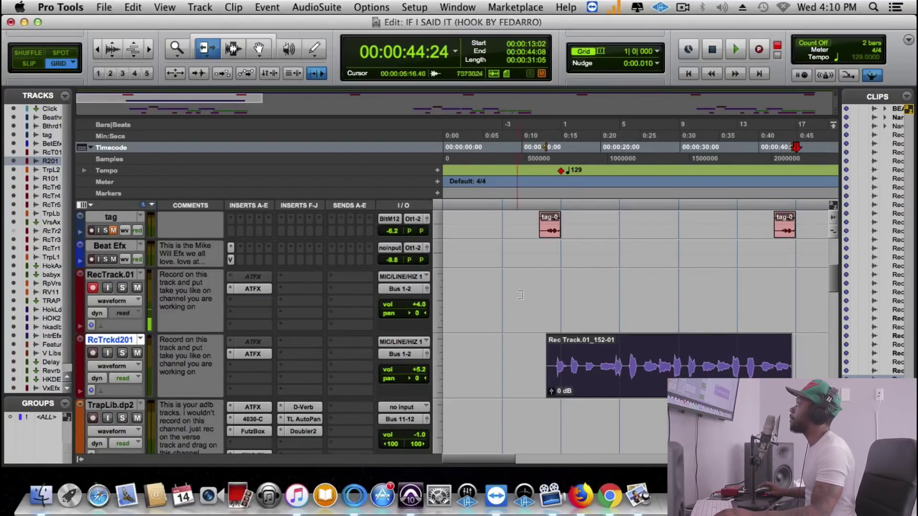
Record a second vocal take on RecTrack.01 from about 0:12 to 0:21, and punch in again over its third phrase
key("space")
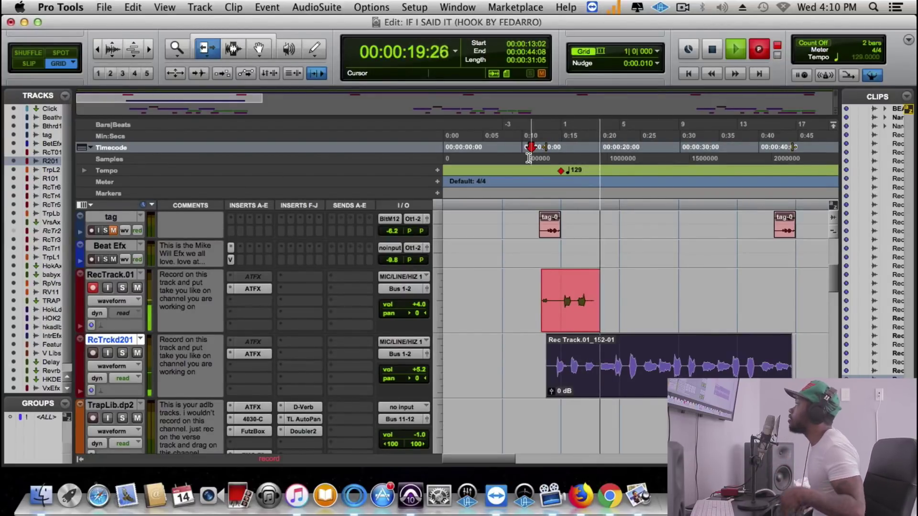
key("space")
left_click(576, 143)
key("space")
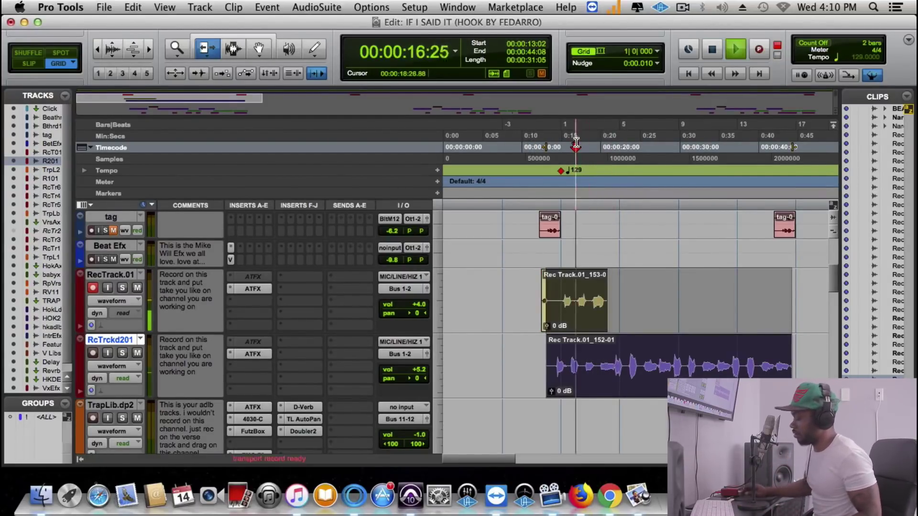
key("super+space")
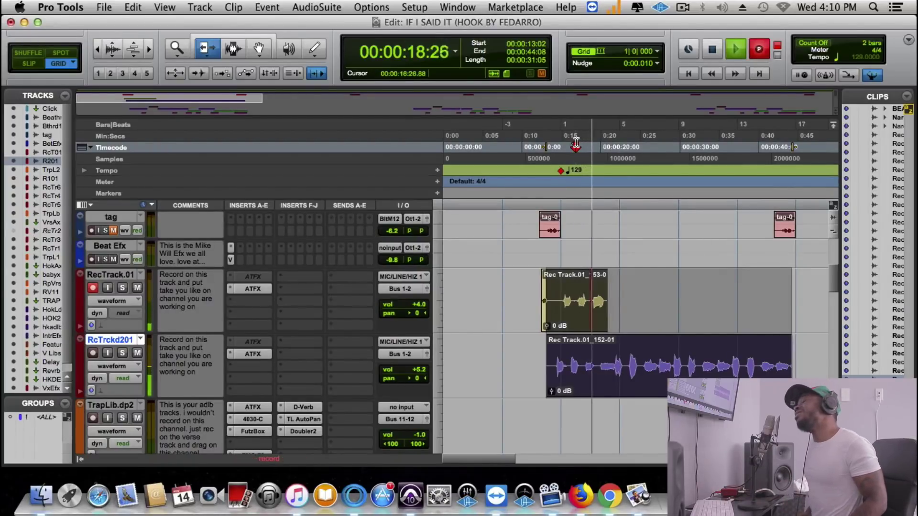
key("space")
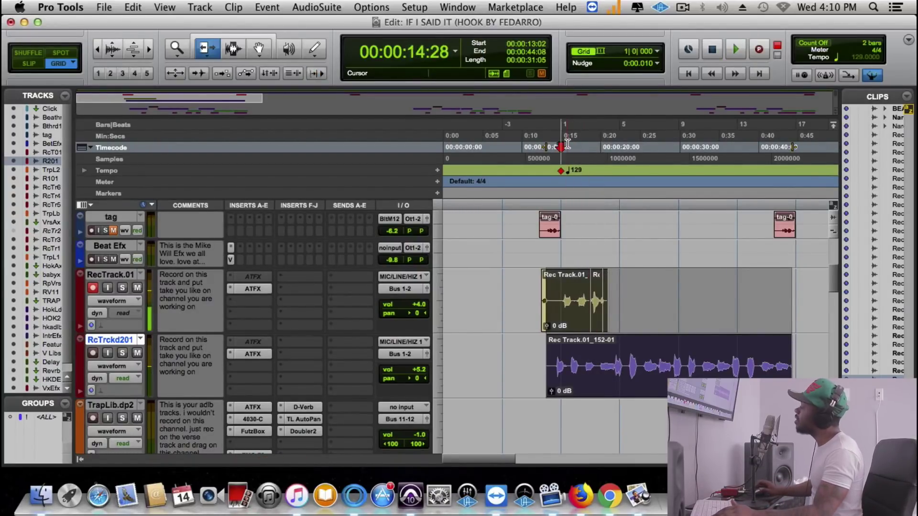
Play back the RecTrack.01 take and try another punch-in over the phrase from about 0:18 to 0:20
key("space")
key("super+bracketright")
key("super+bracketright")
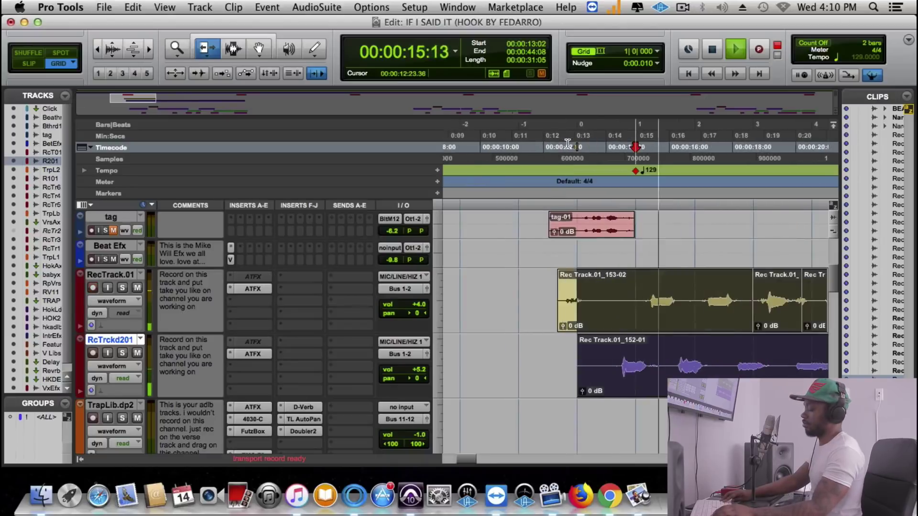
key("super+bracketleft")
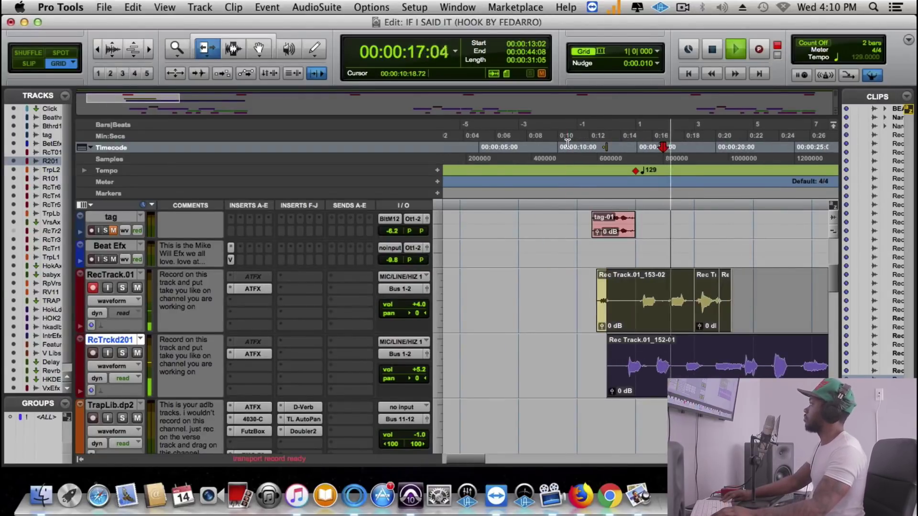
key("super+space")
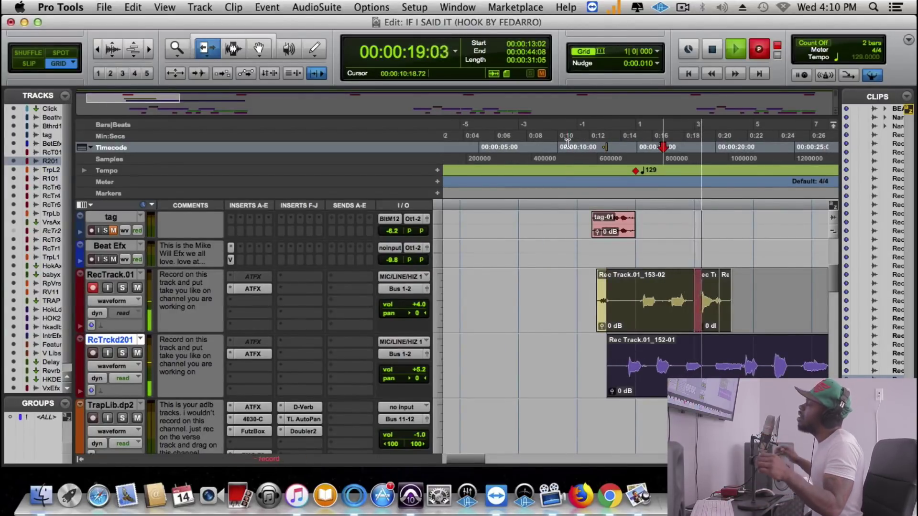
key("space")
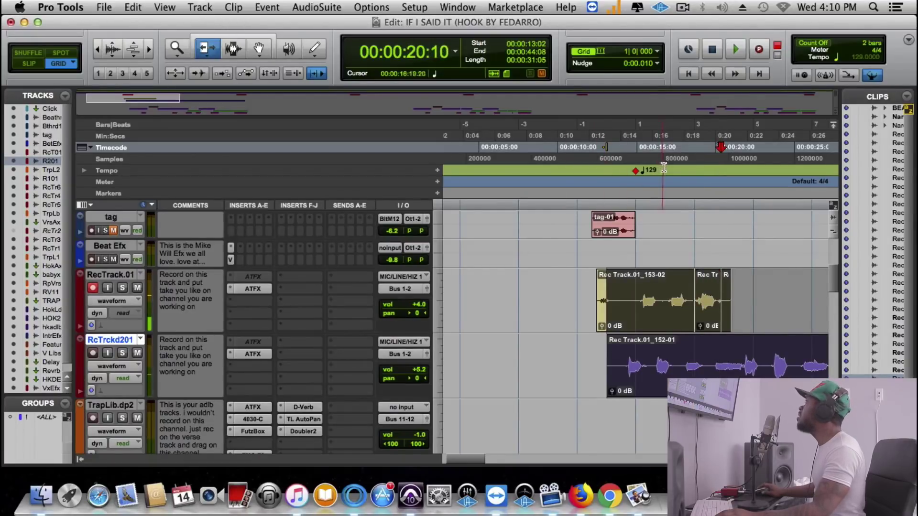
Play from about 0:16 and punch in on RecTrack.01 near 0:18, recording the following phrases until about 0:31
left_click(679, 158)
key("space")
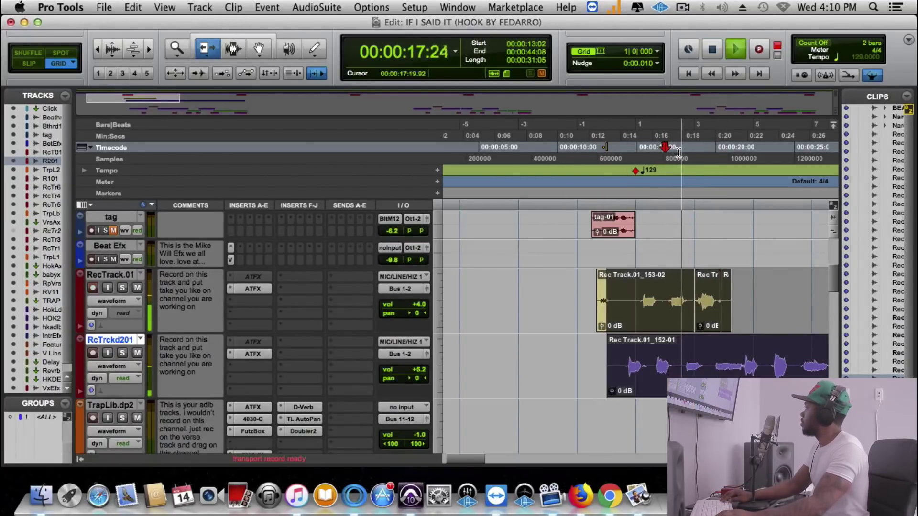
key("super+space")
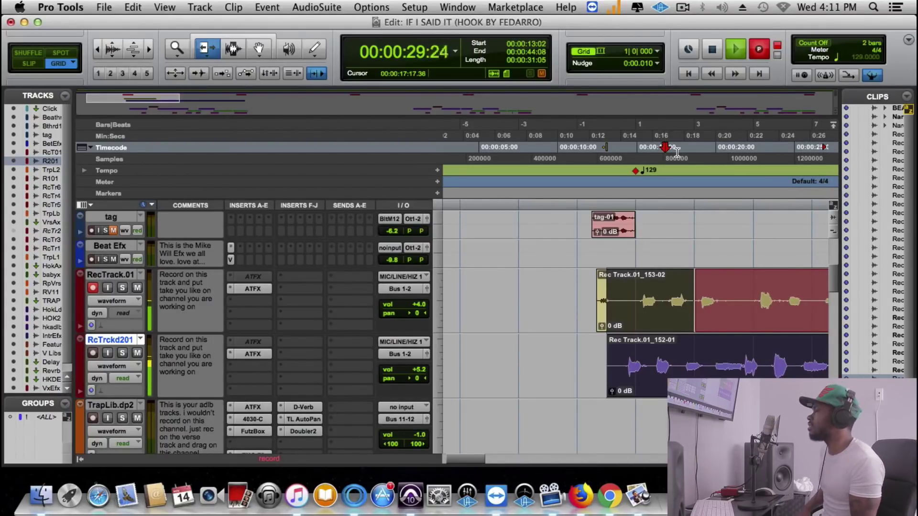
key("space")
key("super+bracketleft")
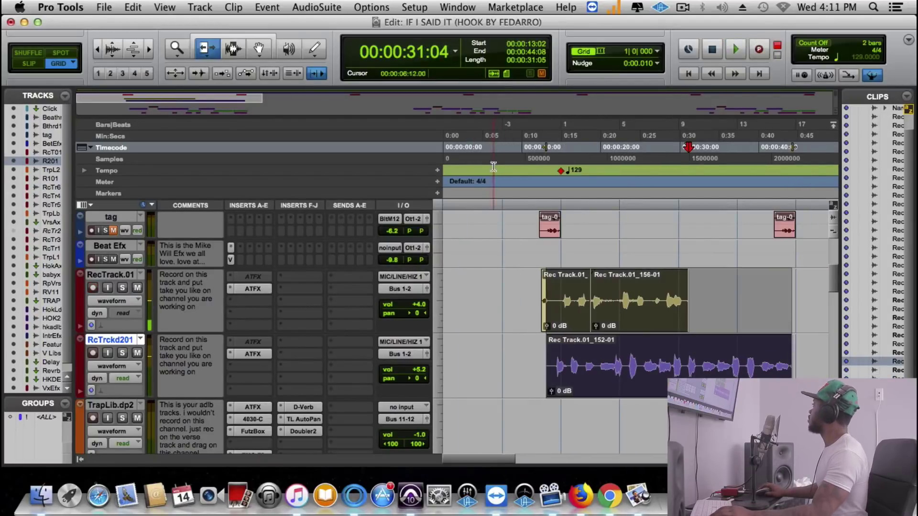
Punch in over the end of the RecTrack.01 take at about 0:29 and record until about 0:34
key("space")
key("space")
key("super+space")
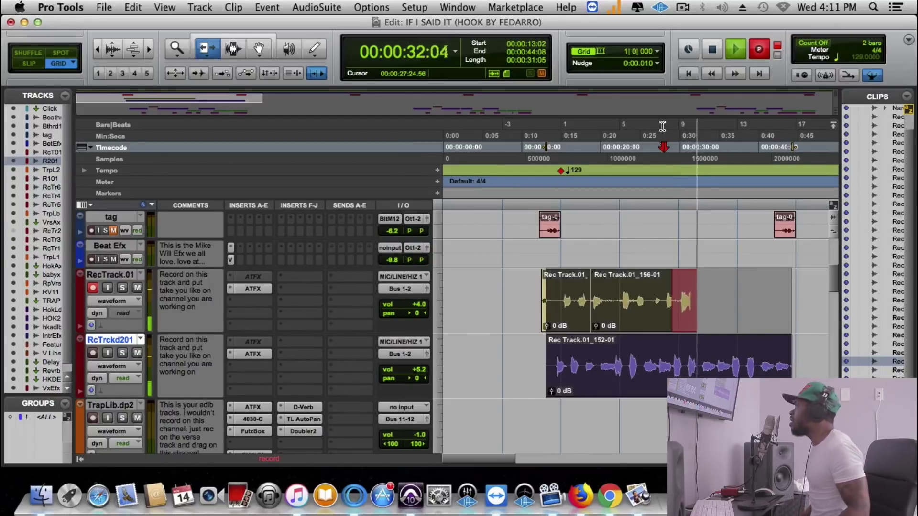
key("space")
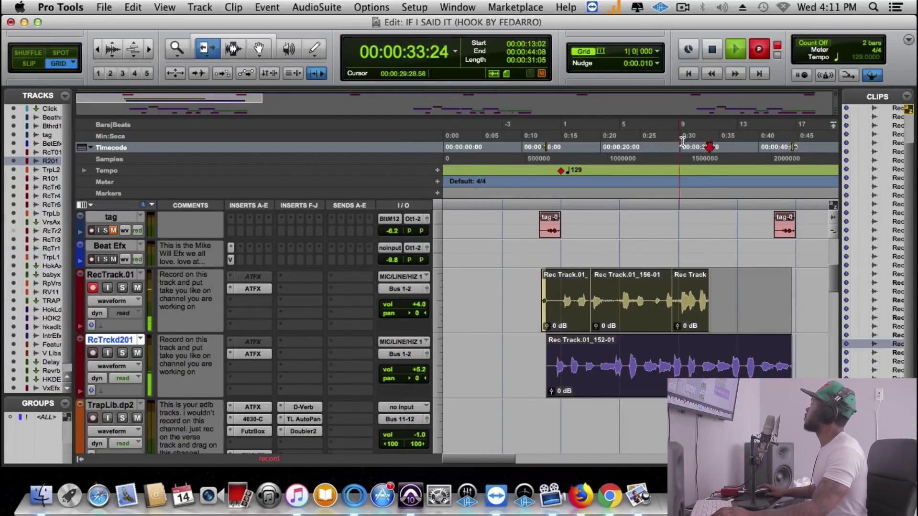
Play from about 0:29 and punch in on RecTrack.01 near 0:32, recording the remaining phrases until about 0:44
left_click(679, 140)
key("space")
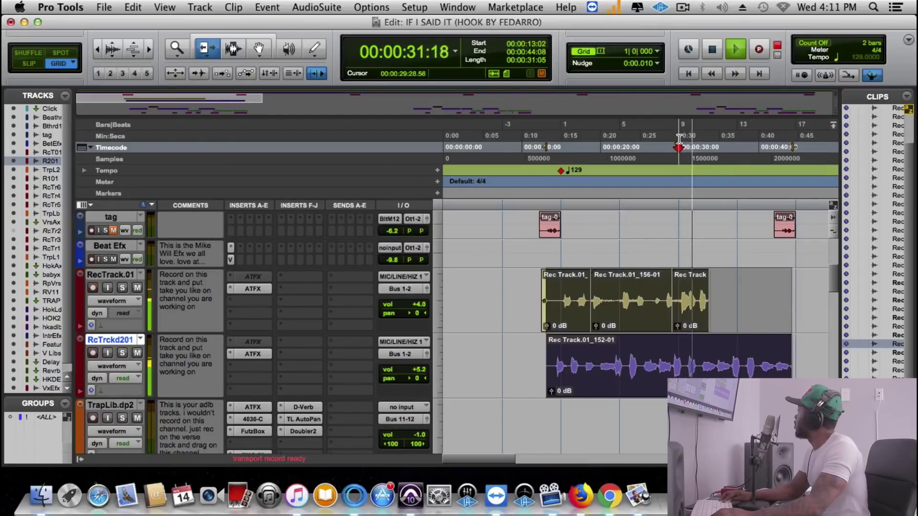
key("super+space")
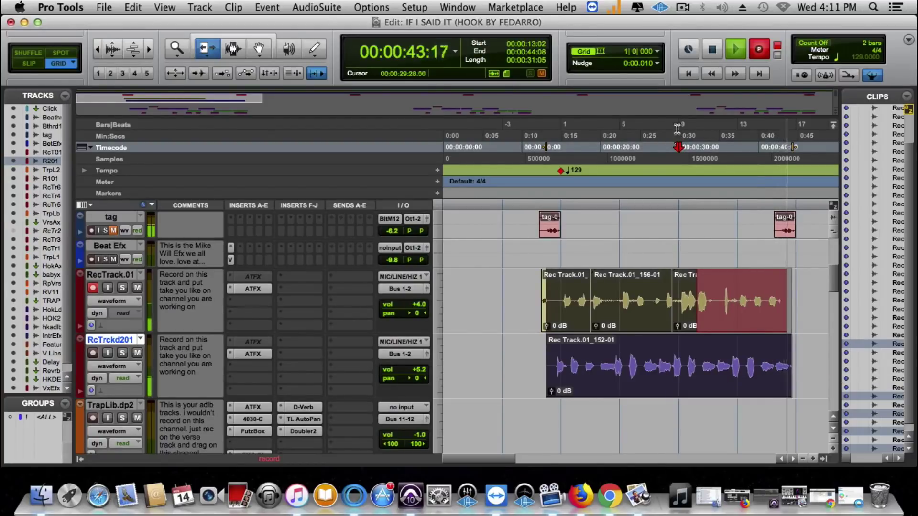
key("space")
Delete the part of the first RecTrack.01 clip that lies before bar 1, at about 0:14:28
key("Escape")
key("Escape")
key("Escape")
key("Escape")
key("Escape")
key("Escape")
key("Escape")
key("Escape")
key("Escape")
key("Escape")
key("Escape")
key("Escape")
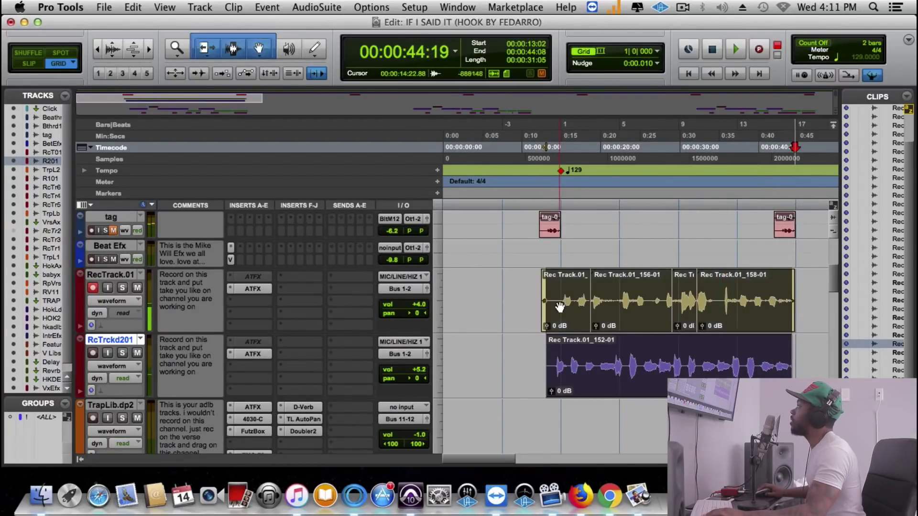
key("Escape")
key("Escape")
key("Escape")
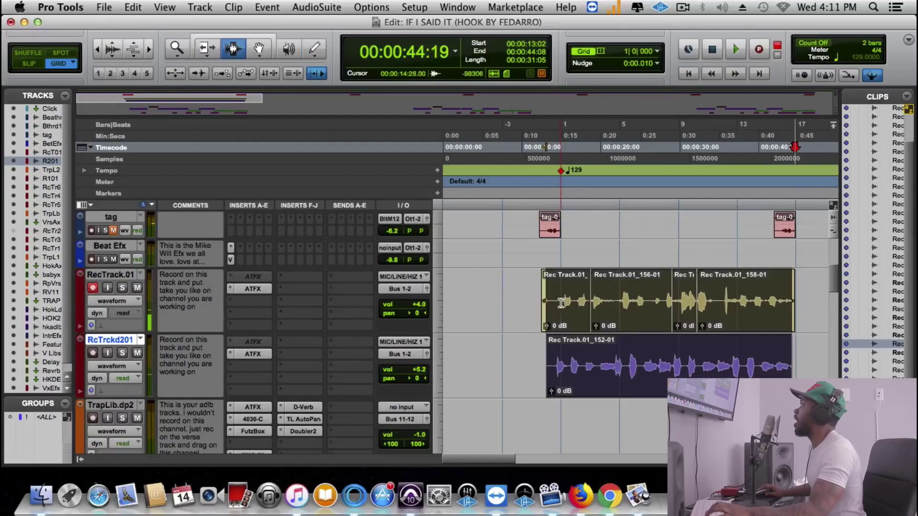
left_click_drag(561, 300, 531, 309)
key("Delete")
key("Escape")
Move all four RecTrack.01 clips down to the TrapLib.dp2 ad-lib track at the same time position, and select that track
left_click(573, 308)
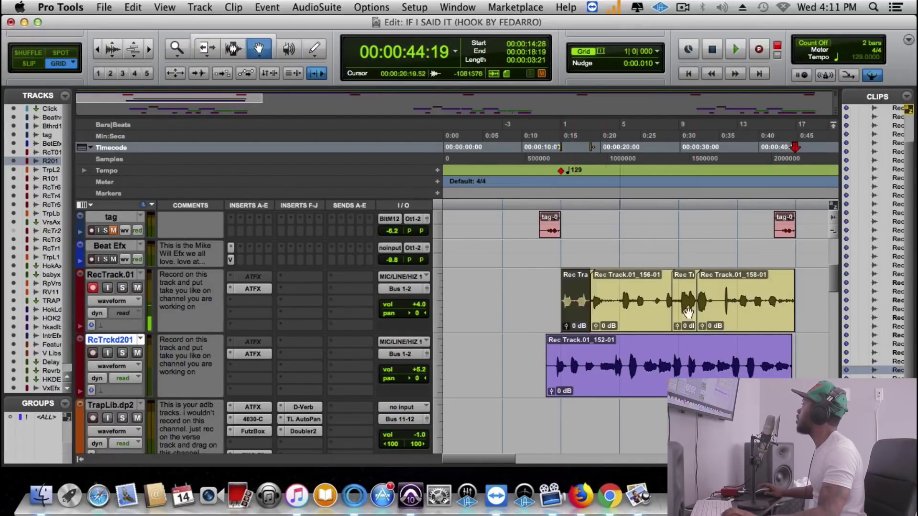
left_click(685, 311, "shift")
left_click_drag(683, 311, 683, 420)
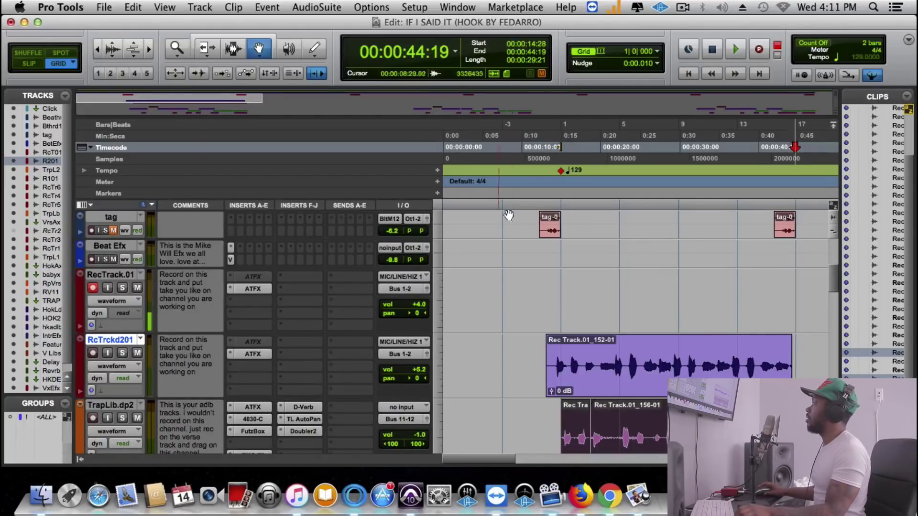
scroll(478, 274, "down", 2)
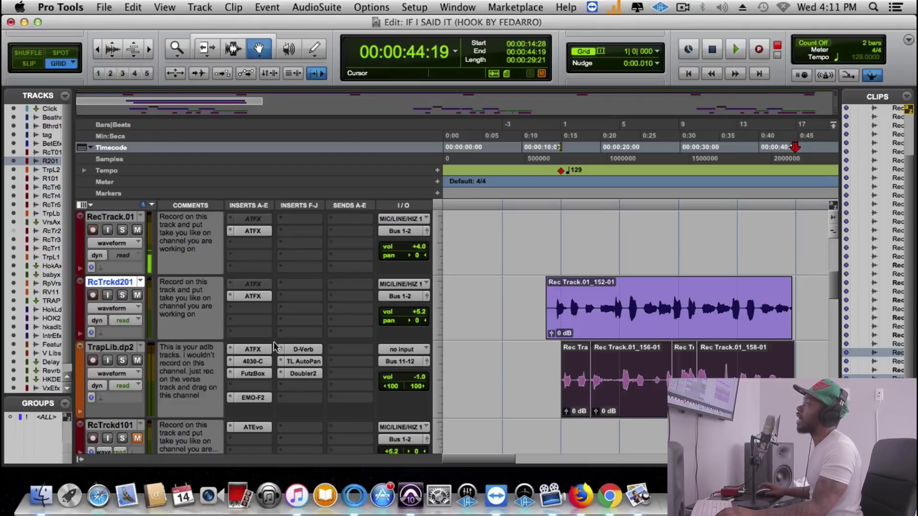
left_click(120, 347)
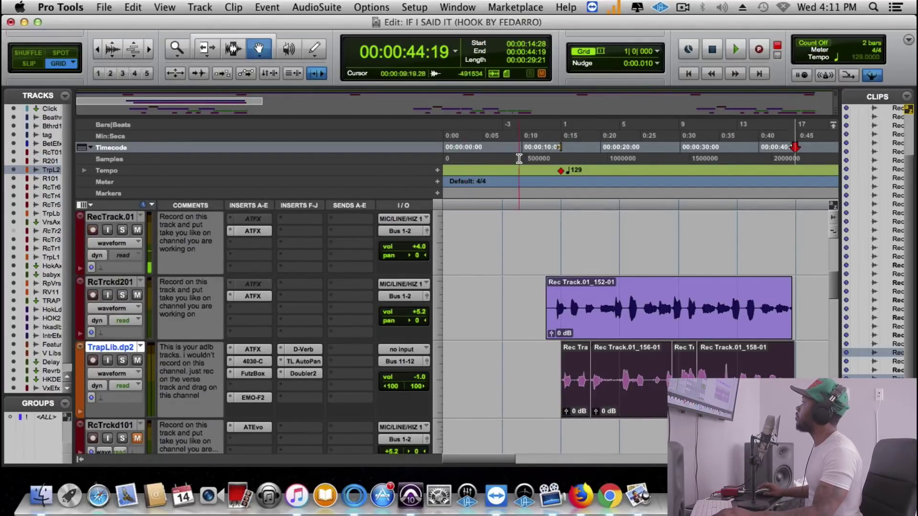
Play from about 0:13 and set the mix of the D-Verb reverb on TrapLib.dp2 to 31%
left_click(541, 148)
left_click_drag(542, 149, 545, 148)
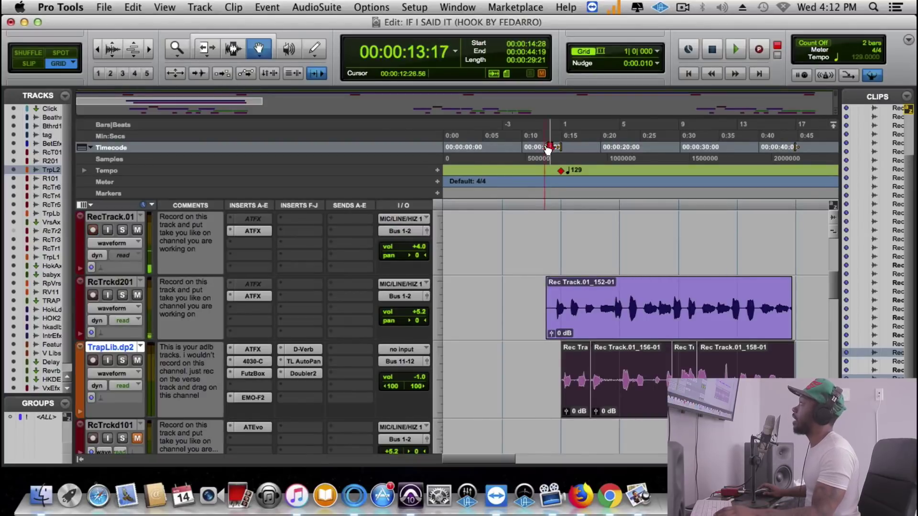
key("space")
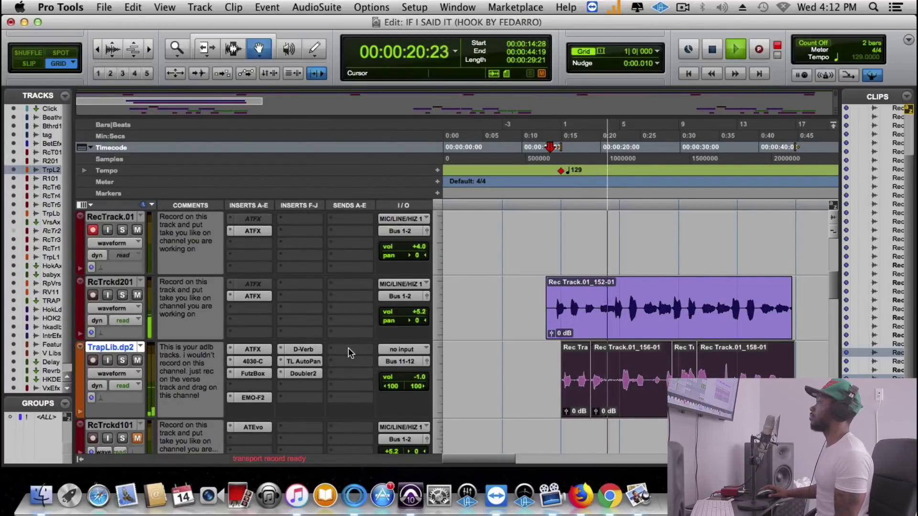
left_click(311, 349)
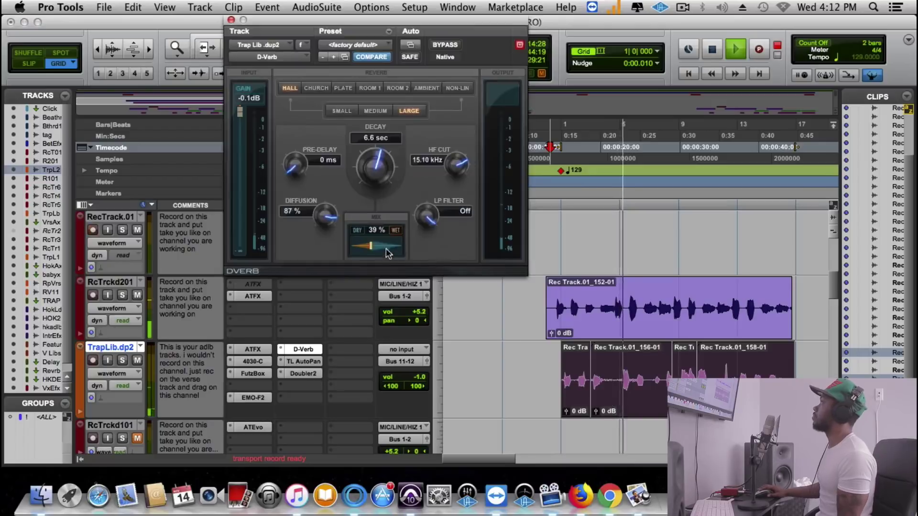
left_click_drag(365, 248, 373, 248)
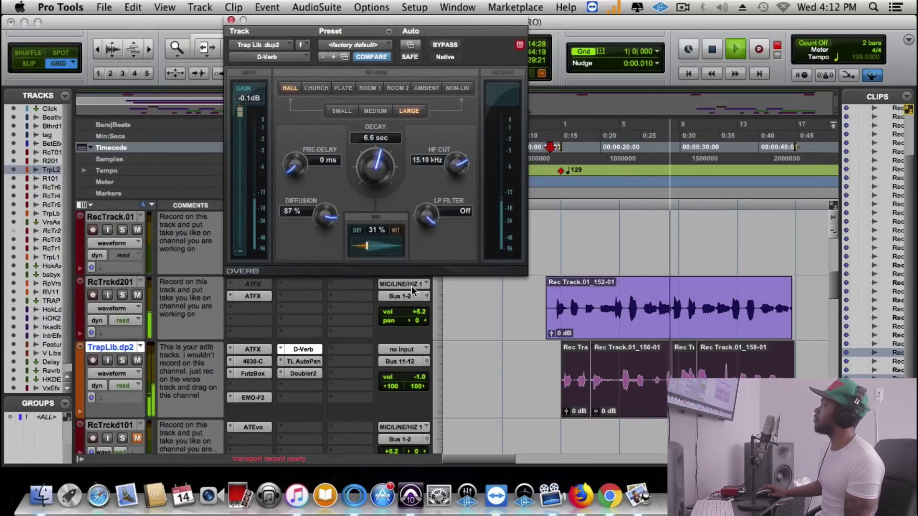
left_click(230, 20)
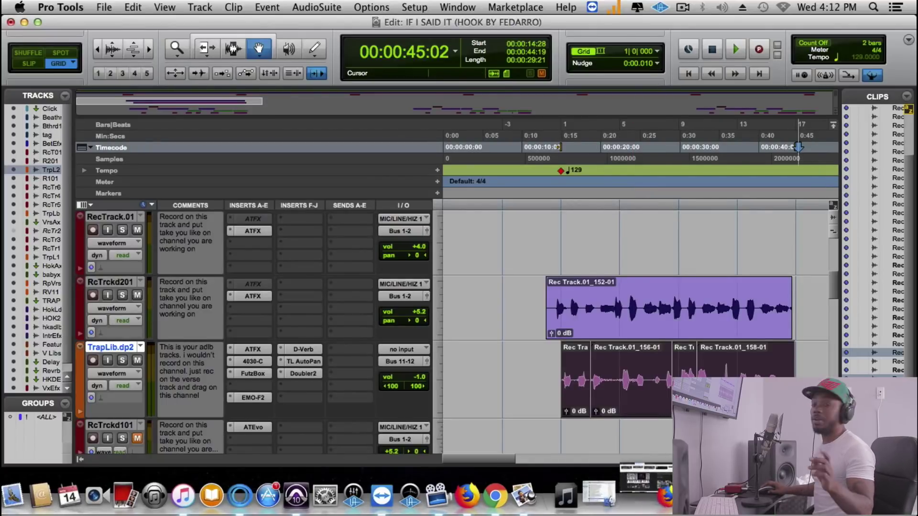
Examine the Waves Tune Real-Time controls in the tune-real-time.jpg image in Preview, and minimize the image
left_click(786, 488)
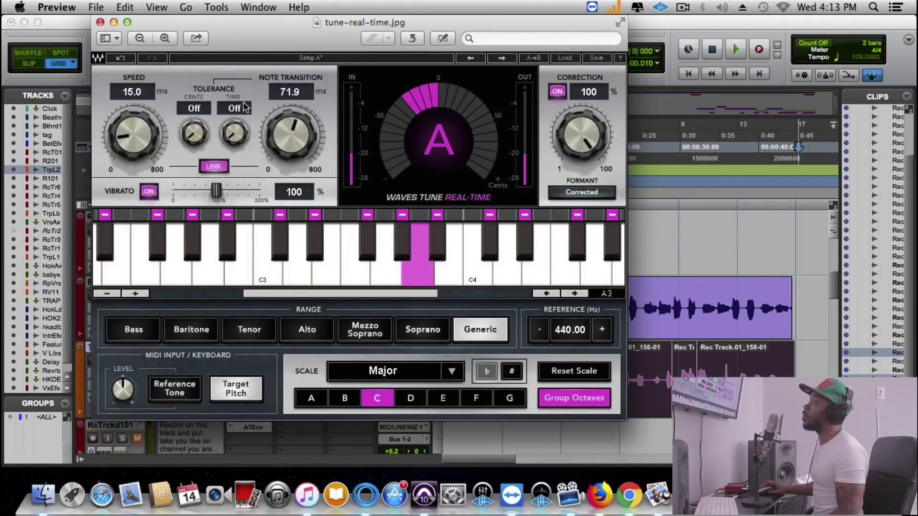
left_click_drag(225, 45, 328, 60)
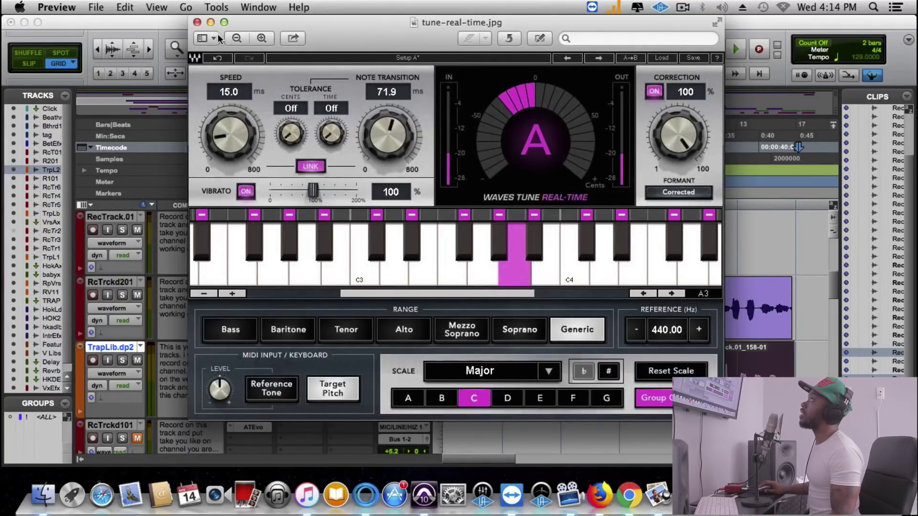
left_click(211, 23)
In Pro Tools, reorder RcTrckd101 above TrapLib.dp2 and move the Rec Track.01_152-01 vocal clip from RcTrckd201 onto it
scroll(317, 234, "down", 3)
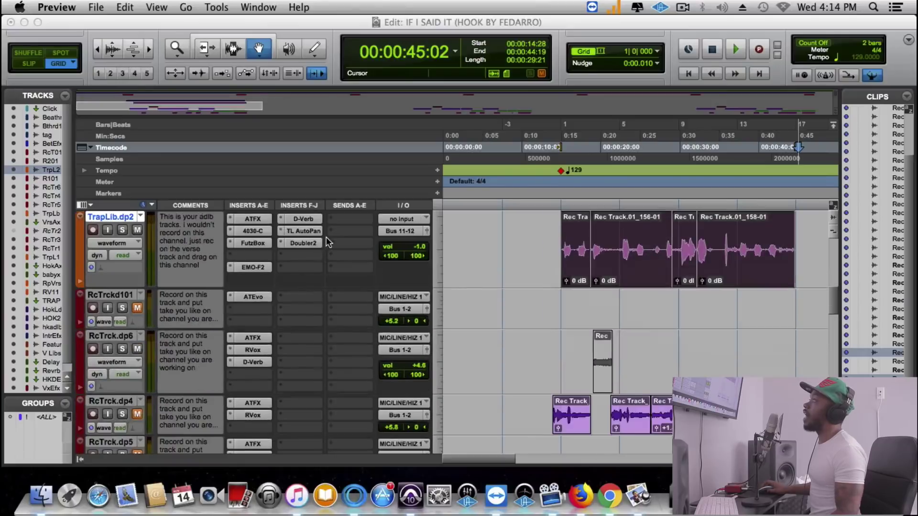
left_click_drag(138, 293, 206, 290)
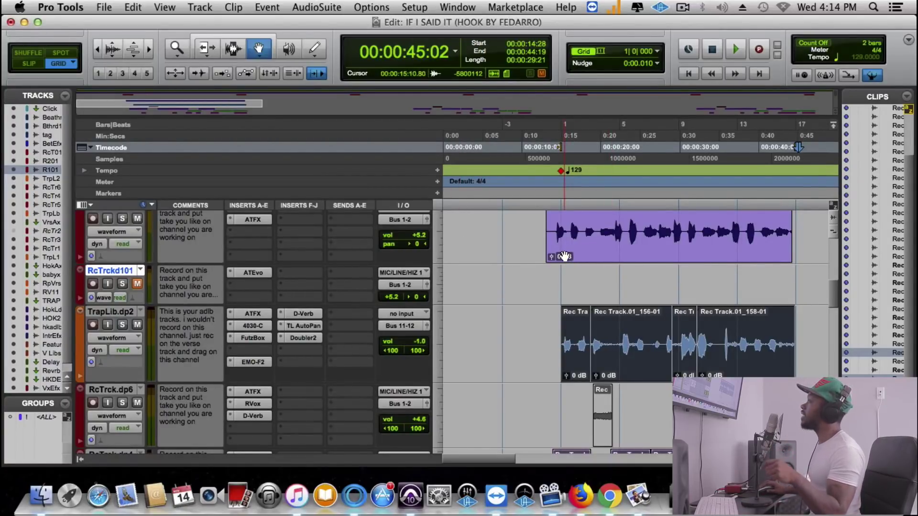
left_click(262, 272)
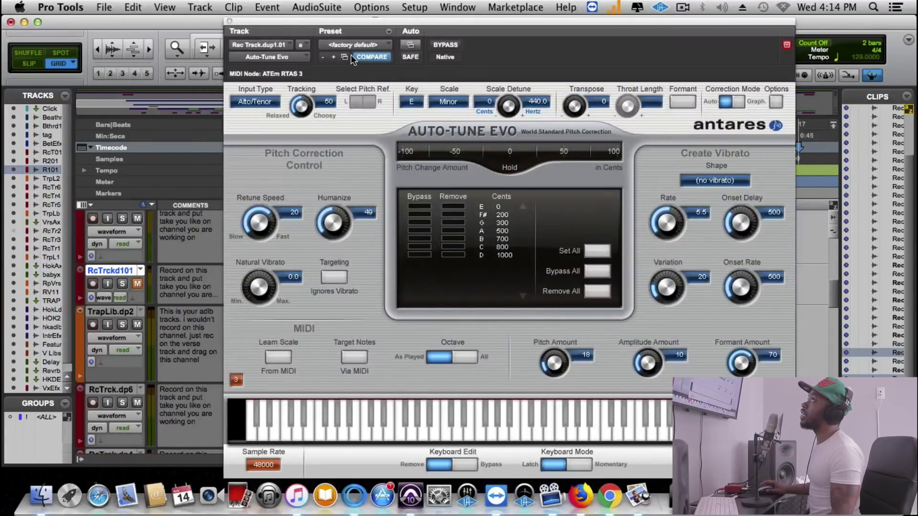
left_click(229, 22)
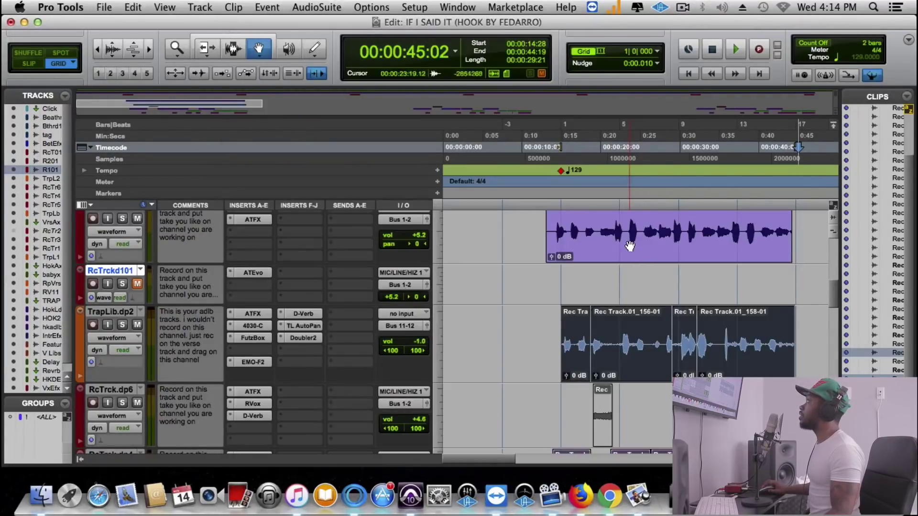
left_click_drag(629, 245, 631, 283)
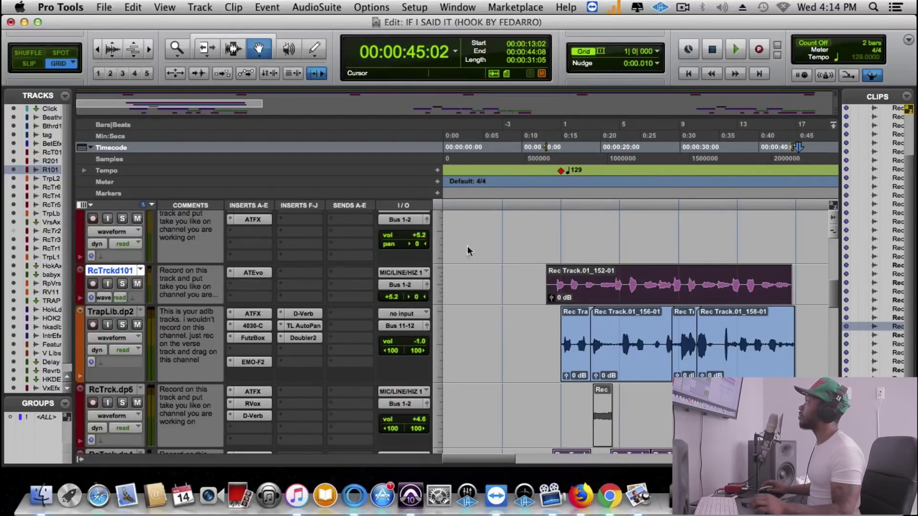
Play back the layered vocals from 0:13 and nudge the RcTrckd101 vocal clip slightly earlier, to start at 0:13:01
key("space")
left_click(549, 145)
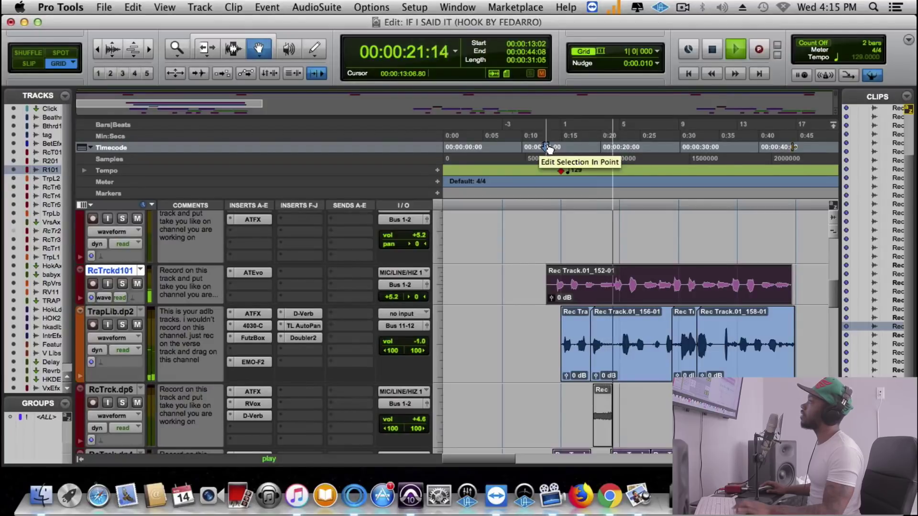
key("space")
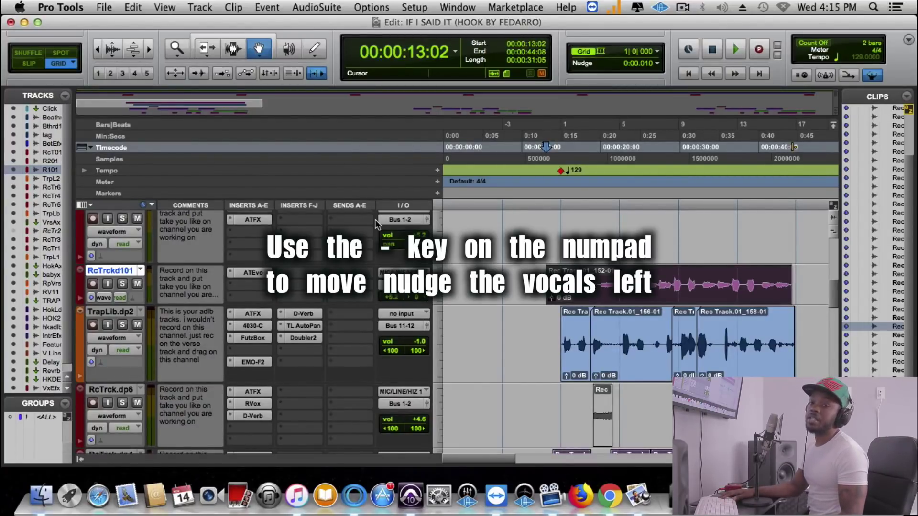
key("KP_Subtract")
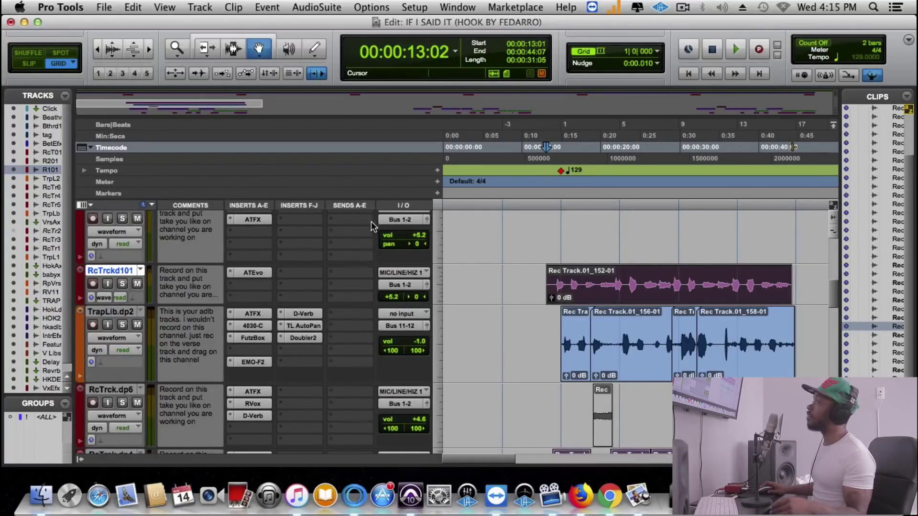
key("space")
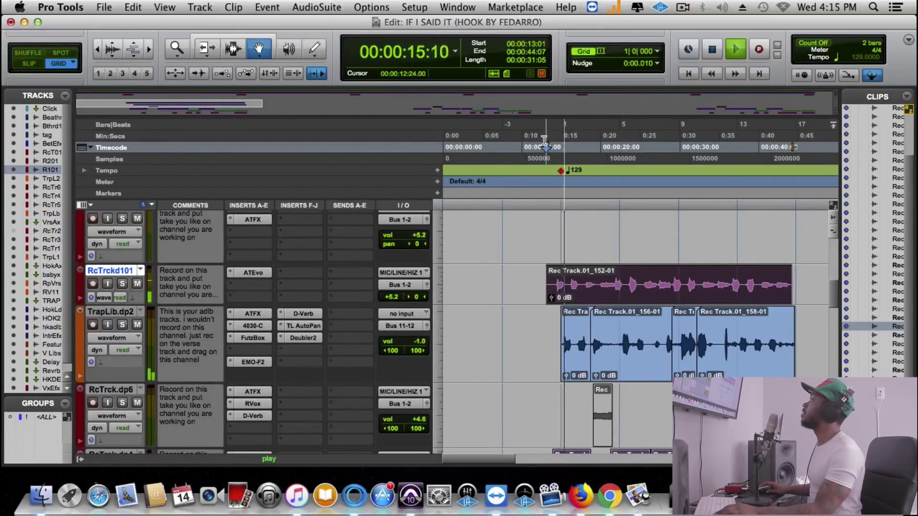
key("space")
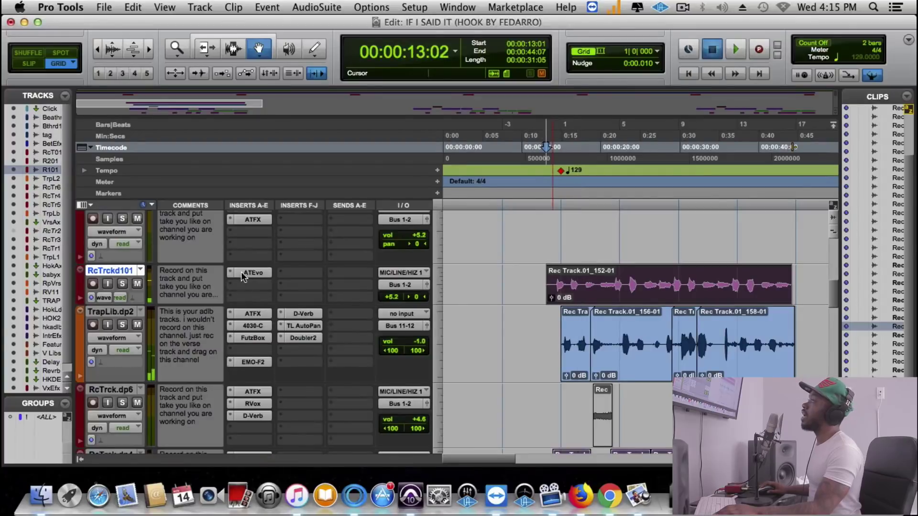
In the Auto-Tune Evo insert on RcTrckd101, set Retune Speed to 2 and Humanize to 0
left_click(241, 272)
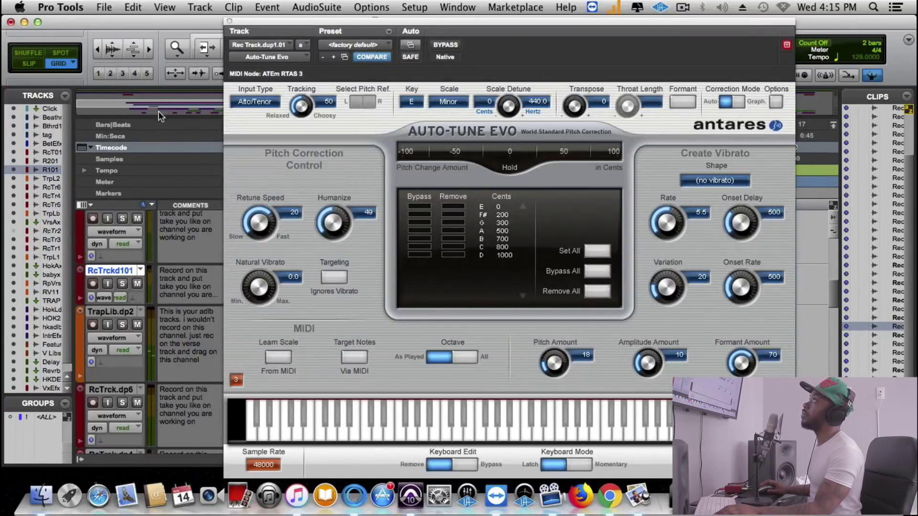
left_click_drag(256, 20, 14, 17)
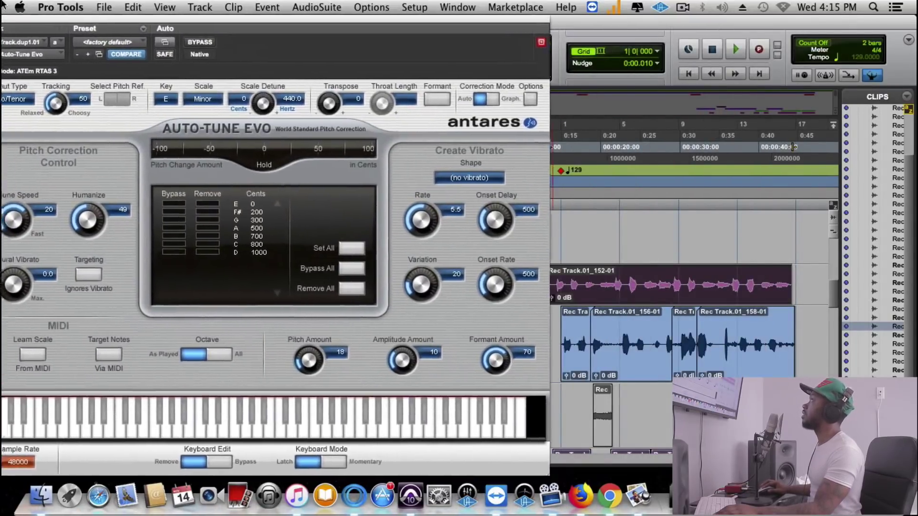
left_click_drag(125, 18, 53, 18)
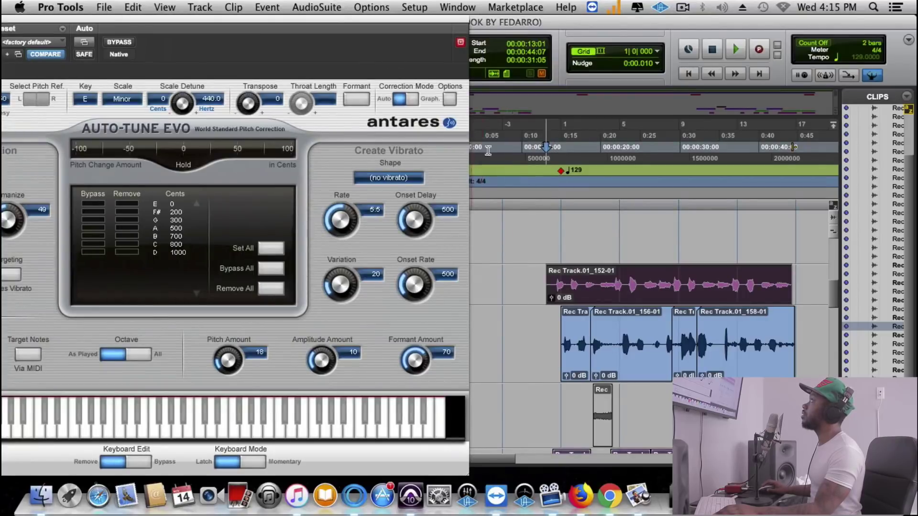
left_click_drag(236, 18, 455, 17)
mouse_move(197, 106)
left_mouse_down()
mouse_move(199, 89)
mouse_move(200, 111)
left_mouse_up()
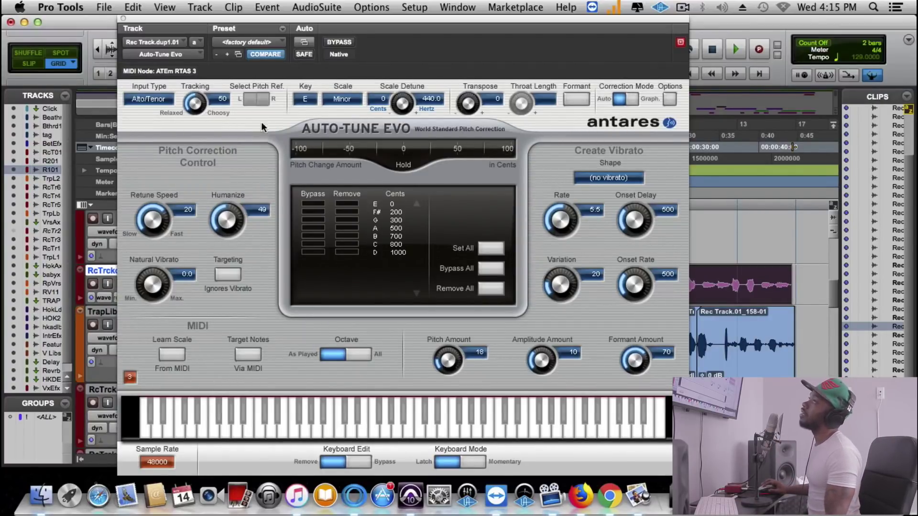
mouse_move(156, 234)
left_mouse_down()
mouse_move(156, 205)
mouse_move(161, 231)
left_mouse_up()
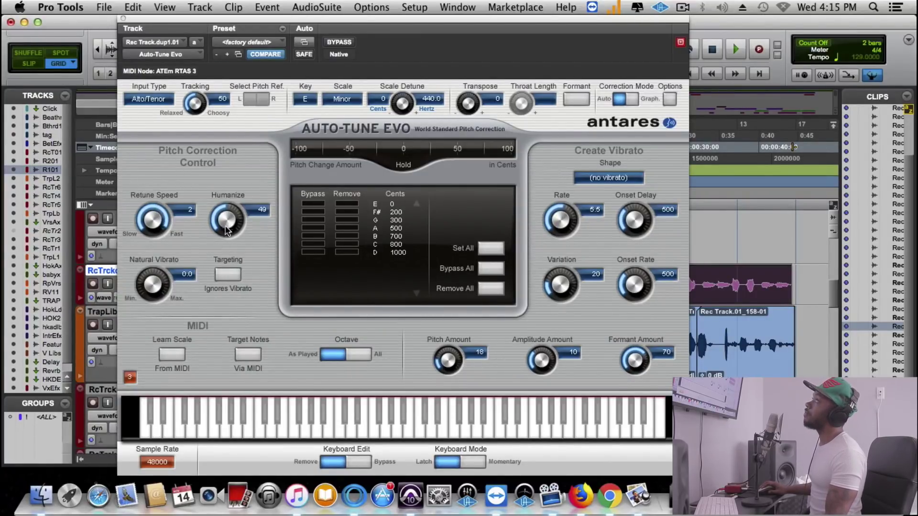
left_click_drag(224, 225, 229, 307)
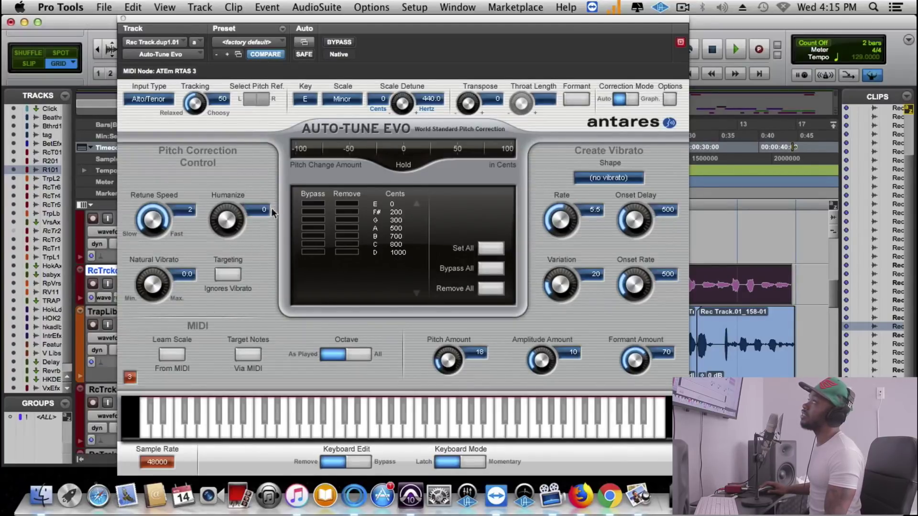
left_click_drag(225, 221, 225, 208)
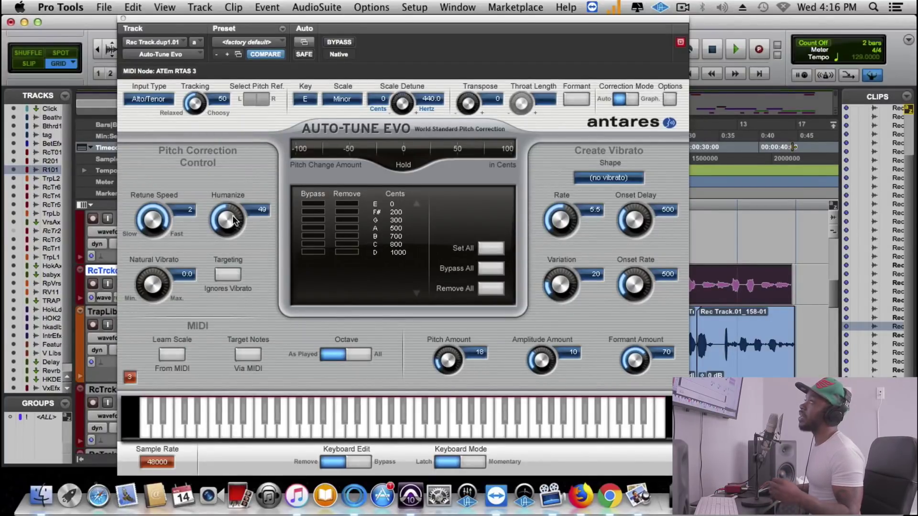
left_click_drag(234, 220, 229, 234)
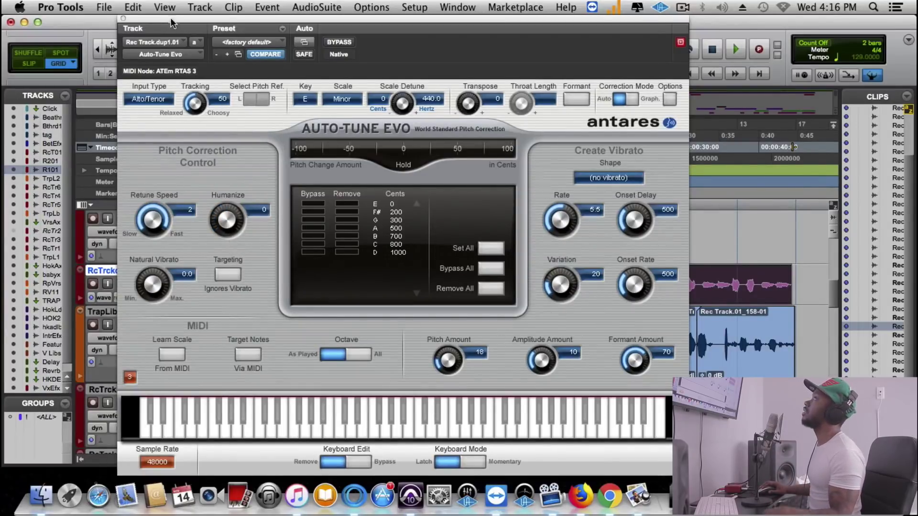
Move the Auto-Tune Evo window aside and play back the vocal with its current pitch correction settings
left_click_drag(171, 18, 97, 28)
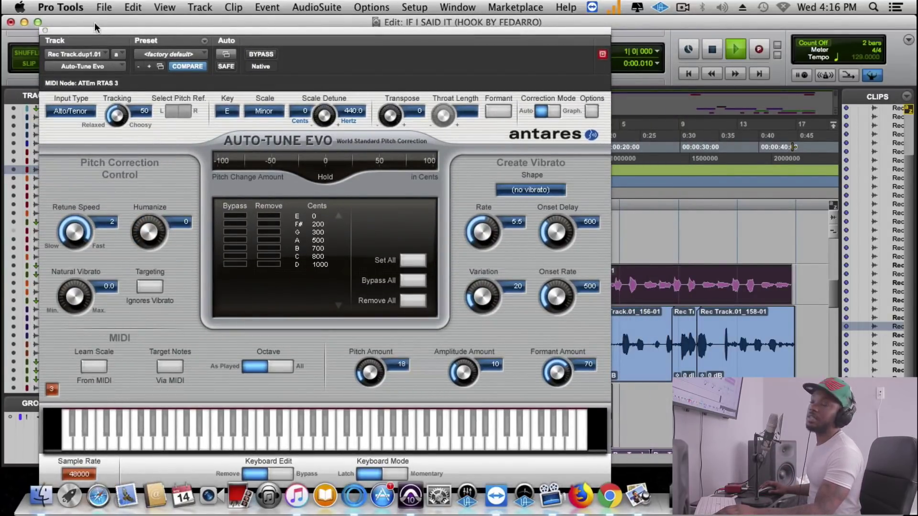
key("space")
key("space")
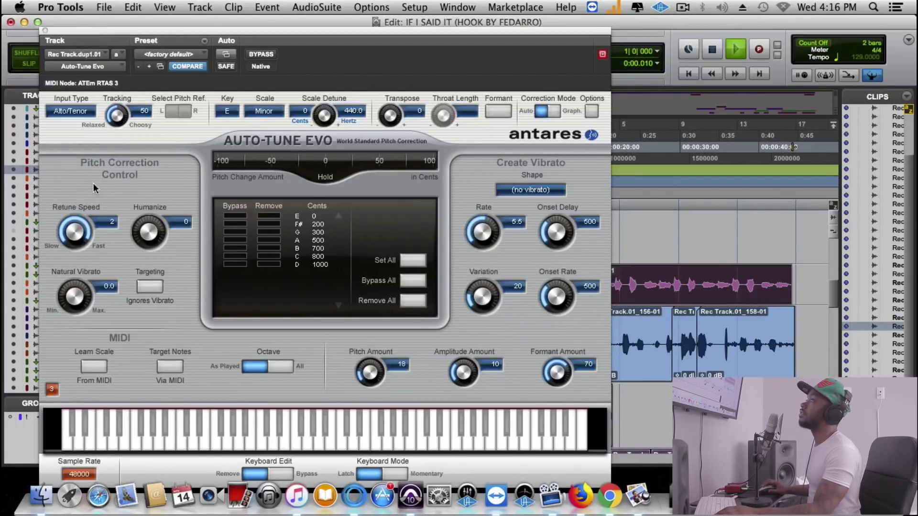
In Auto-Tune Evo, set Retune Speed to 0 and Tracking to 1, and play back the vocal
left_click_drag(80, 231, 81, 228)
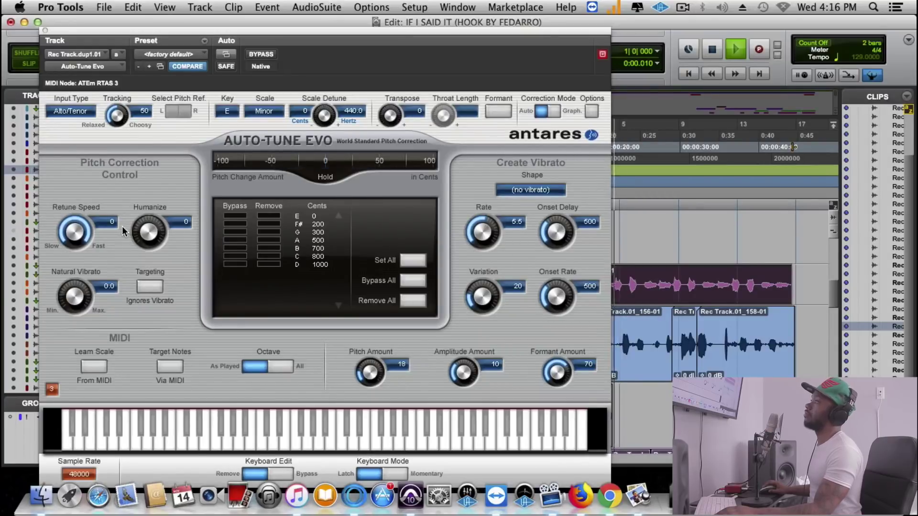
key("space")
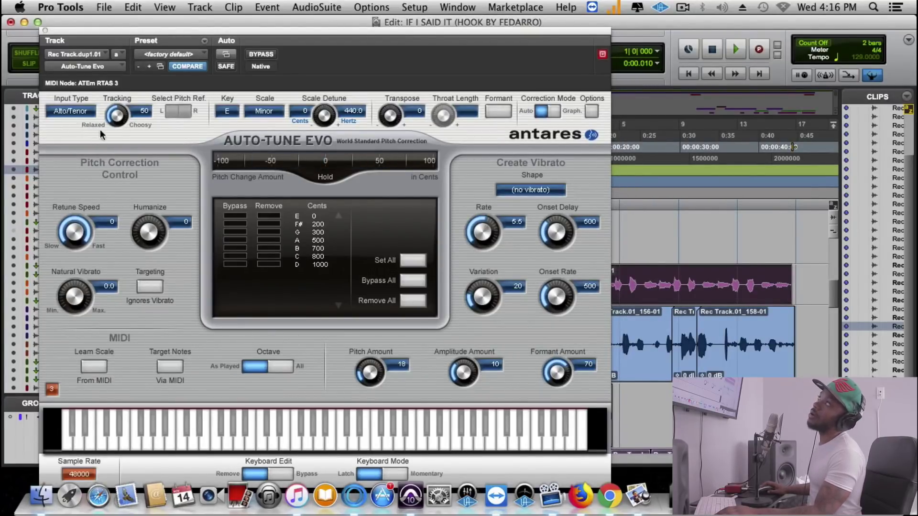
left_click_drag(117, 114, 125, 151)
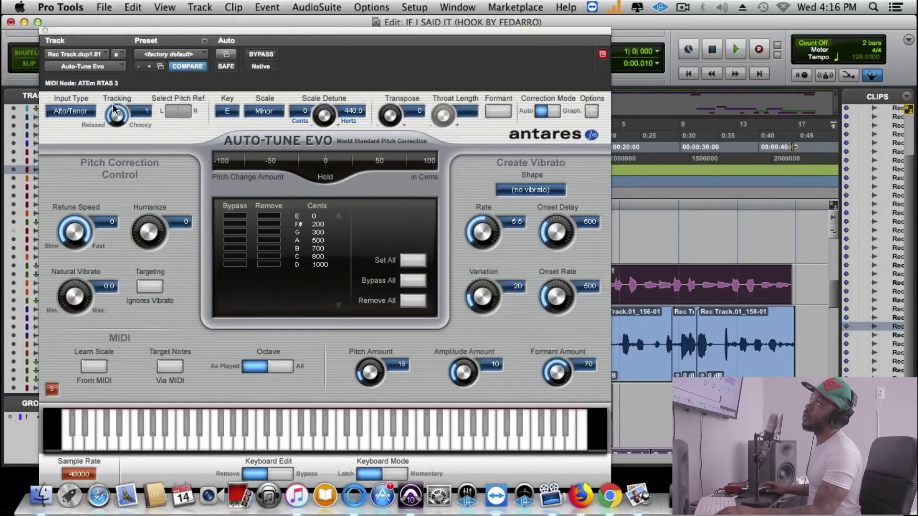
key("space")
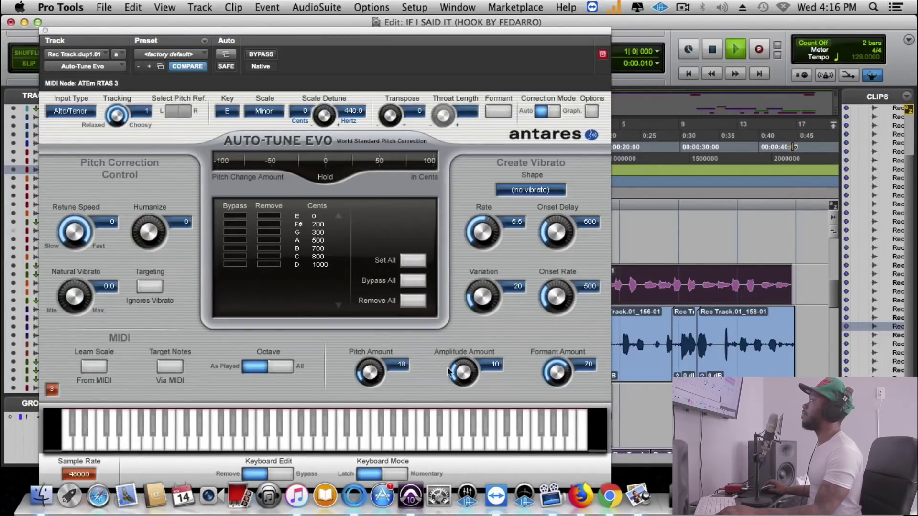
Set the vibrato Amplitude Amount to 21, Formant Amount to 100 and Pitch Amount to 36
left_click_drag(459, 370, 459, 354)
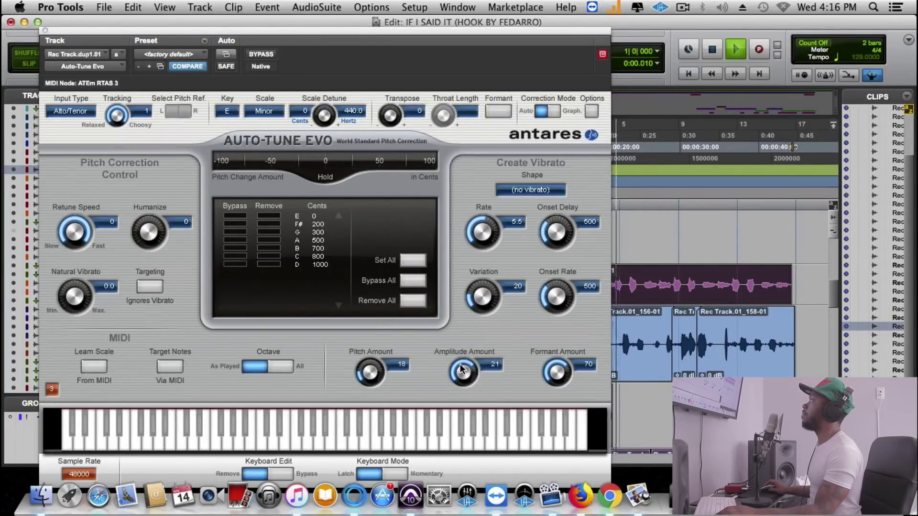
left_click_drag(552, 375, 551, 355)
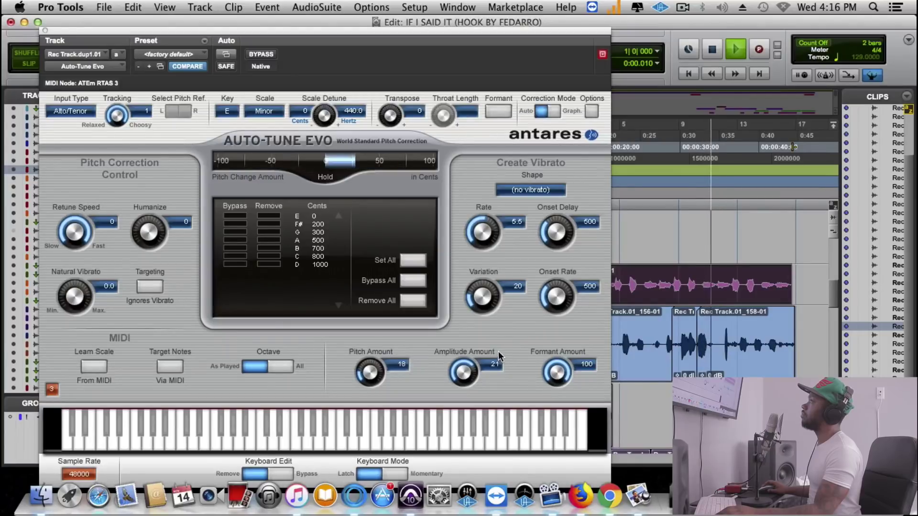
key("space")
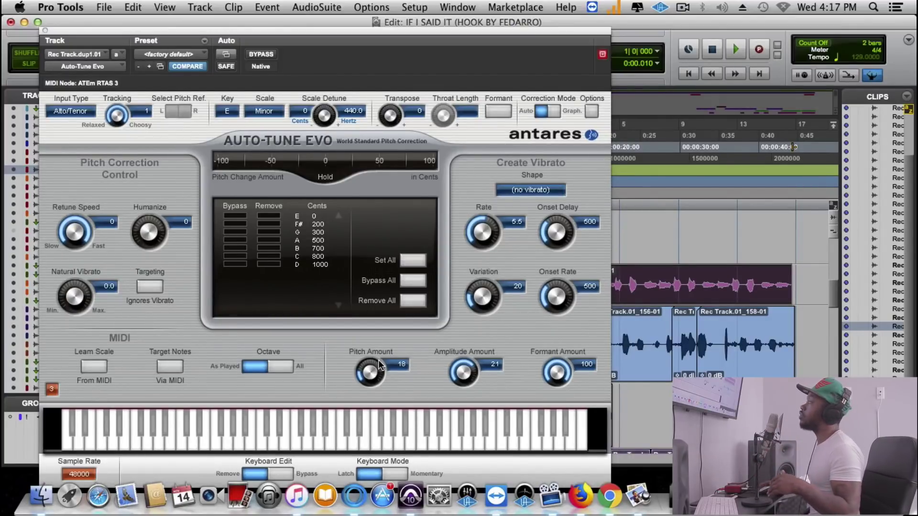
left_click_drag(377, 359, 366, 357)
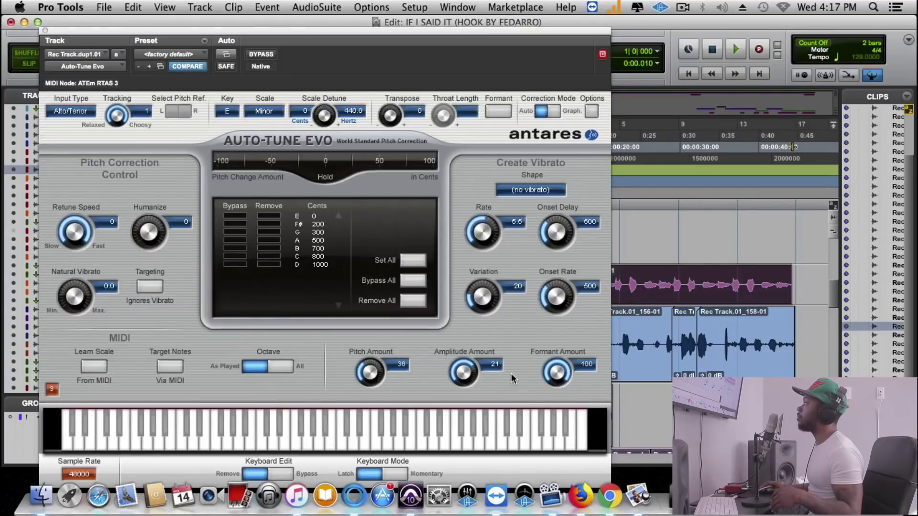
Move the Auto-Tune Evo window aside to uncover the clips and play back the vocal with the new vibrato amounts
left_click_drag(386, 29, 276, 22)
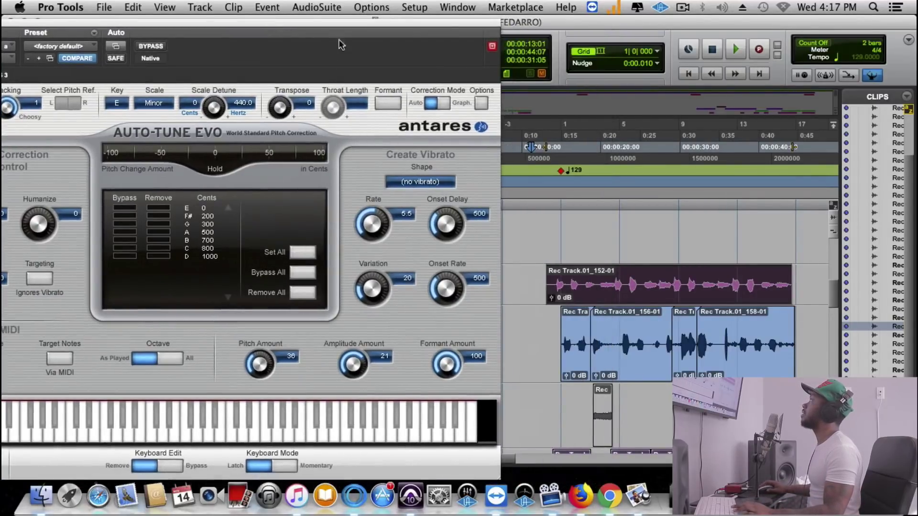
key("space")
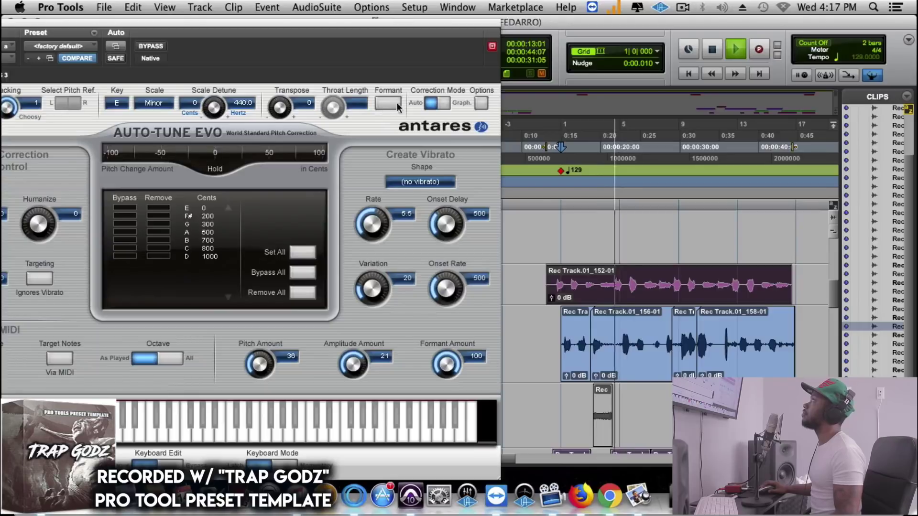
key("space")
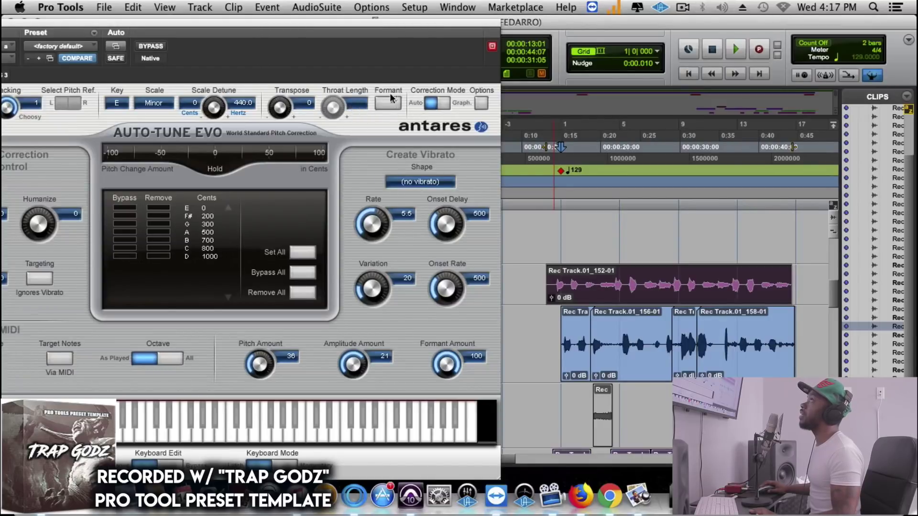
Try Formant correction on the vocal with Throat Length at 180 and 50, and turn Formant back off
left_click_drag(271, 18, 299, 15)
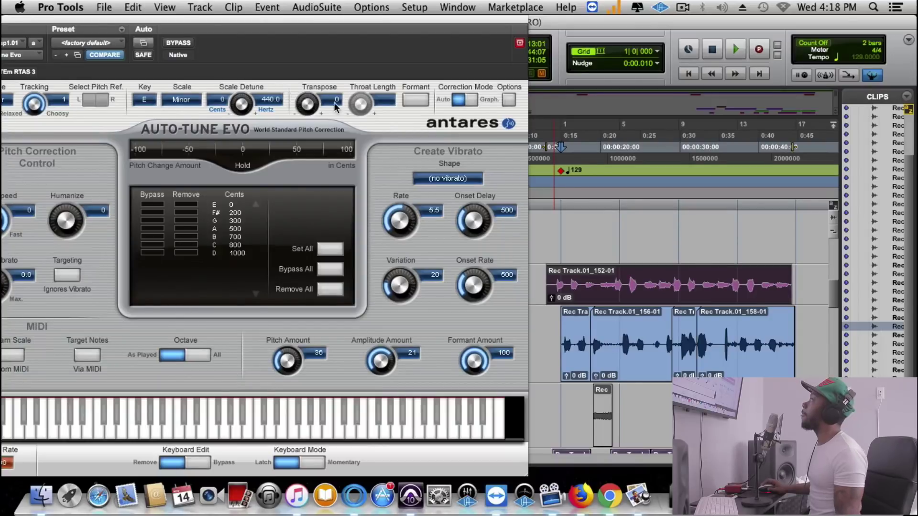
left_click(411, 98)
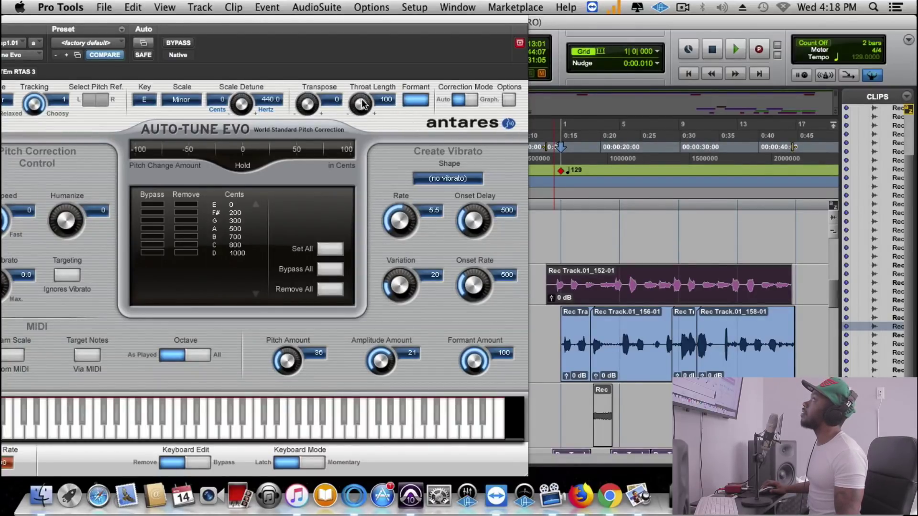
mouse_move(364, 101)
left_mouse_down()
mouse_move(360, 142)
mouse_move(368, 63)
mouse_move(368, 106)
left_mouse_up()
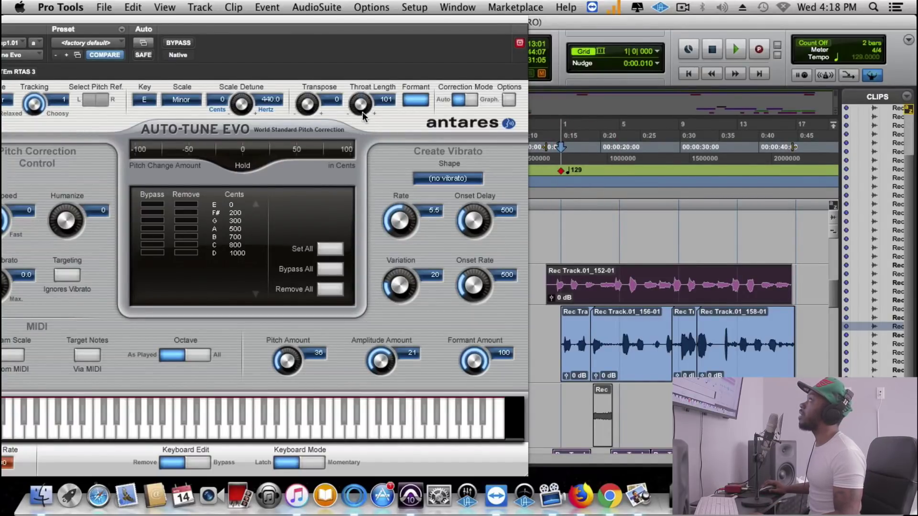
left_click_drag(362, 112, 365, 82)
key("space")
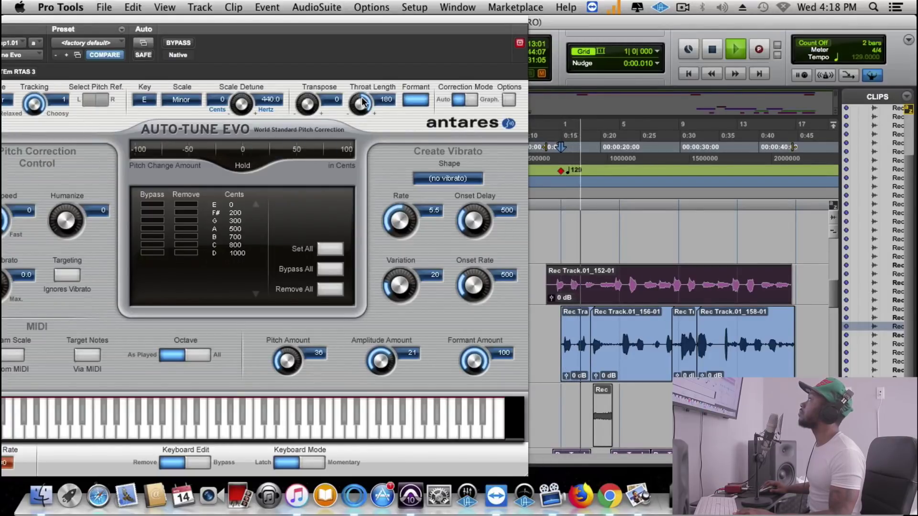
left_click_drag(362, 106, 374, 179)
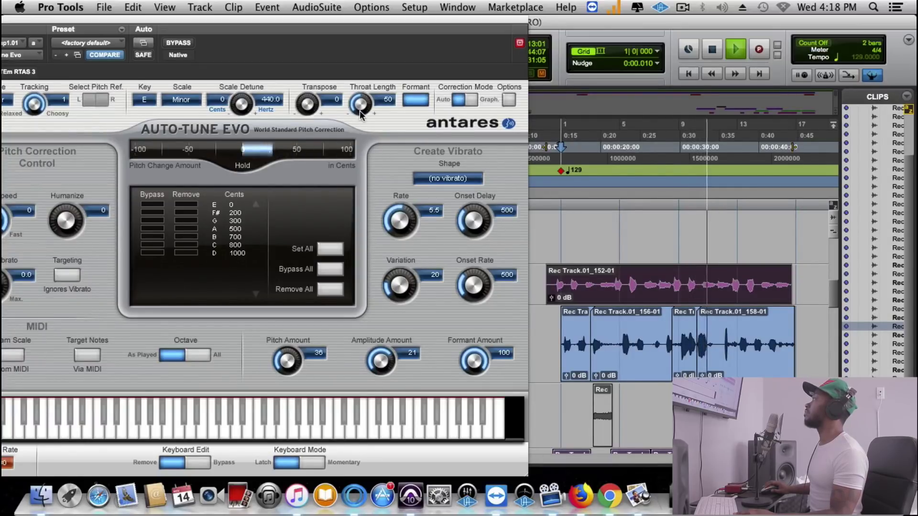
key("space")
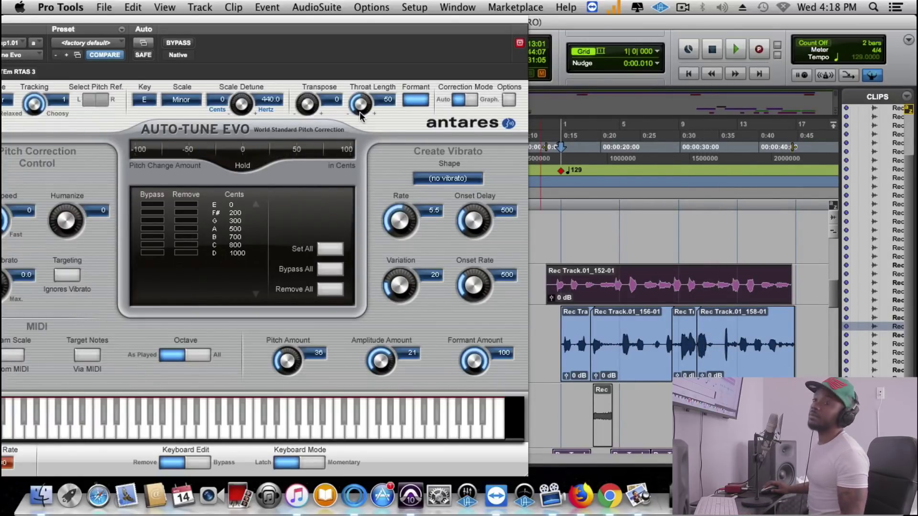
left_click_drag(360, 112, 361, 76)
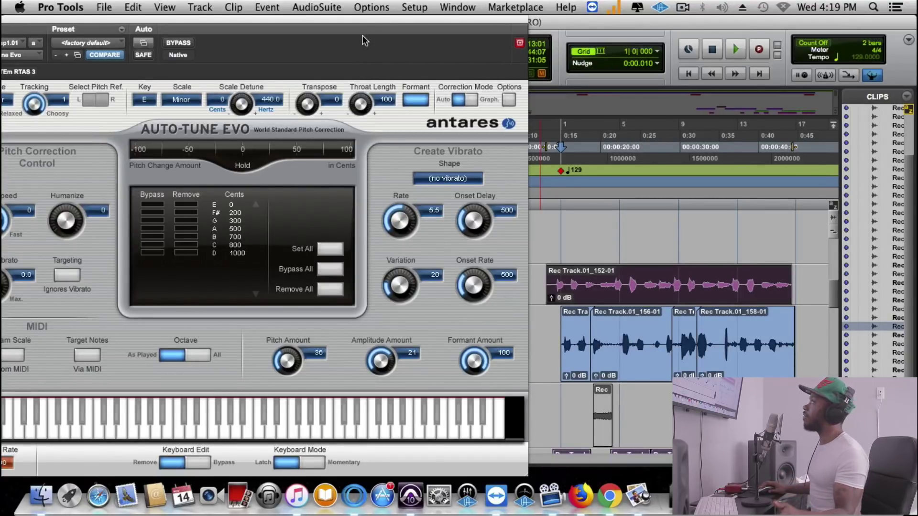
left_click(409, 99)
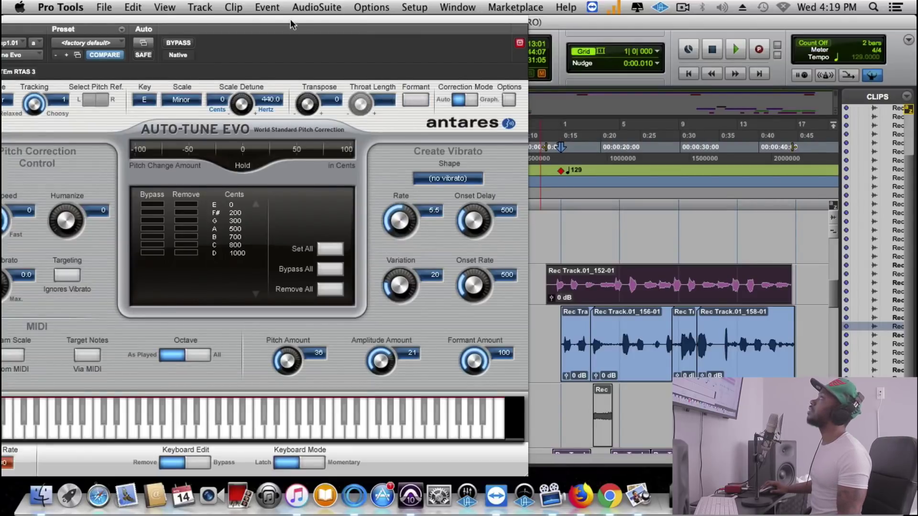
Close the Auto-Tune Evo window and, in Slip mode, delete the start of the RcTrckd101 clip up to 0:14:02
left_click_drag(346, 20, 419, 20)
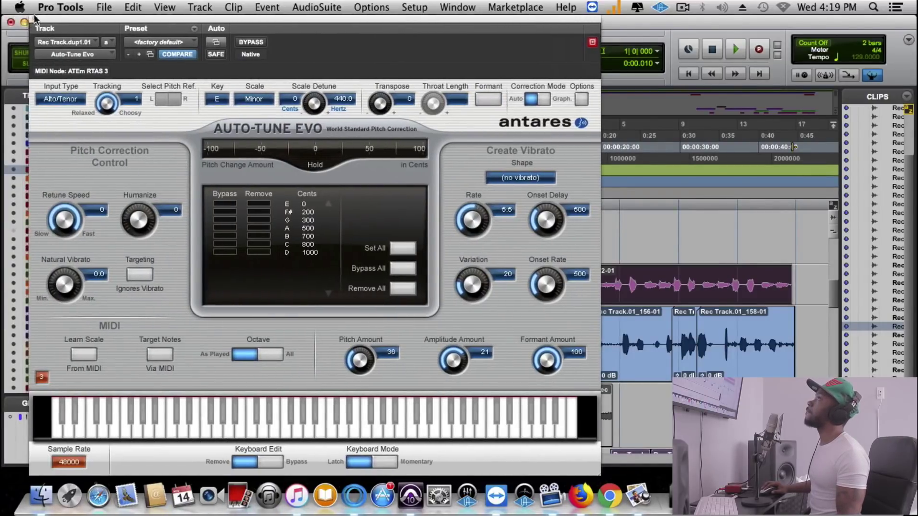
left_click(35, 20)
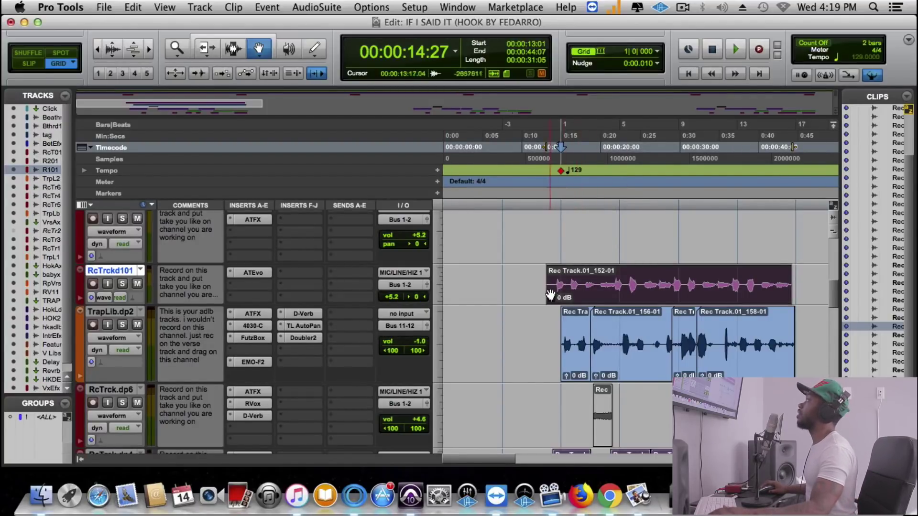
key("F10")
key("Escape")
key("Escape")
key("Escape")
mouse_move(545, 280)
left_mouse_down()
mouse_move(533, 280)
mouse_move(554, 276)
left_mouse_up()
key("F2")
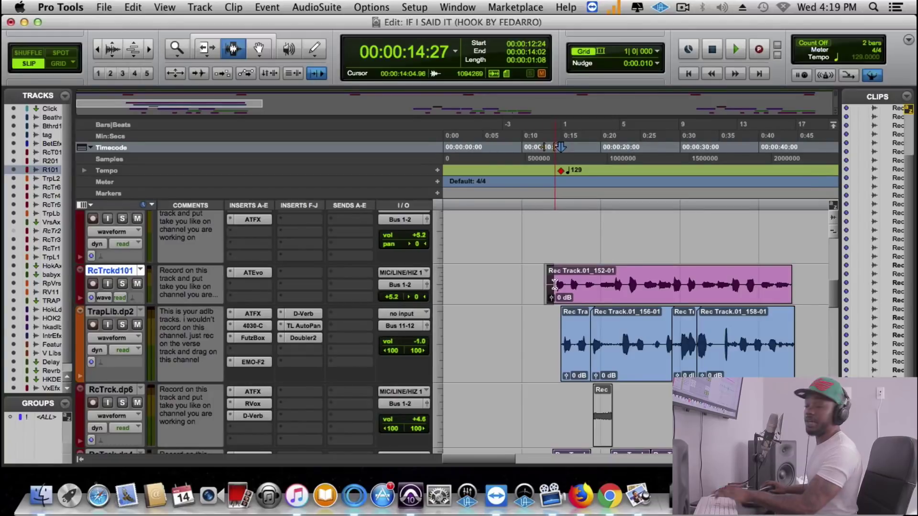
key("Delete")
Play back the trimmed vocal from about 0:14:10
left_click(555, 168)
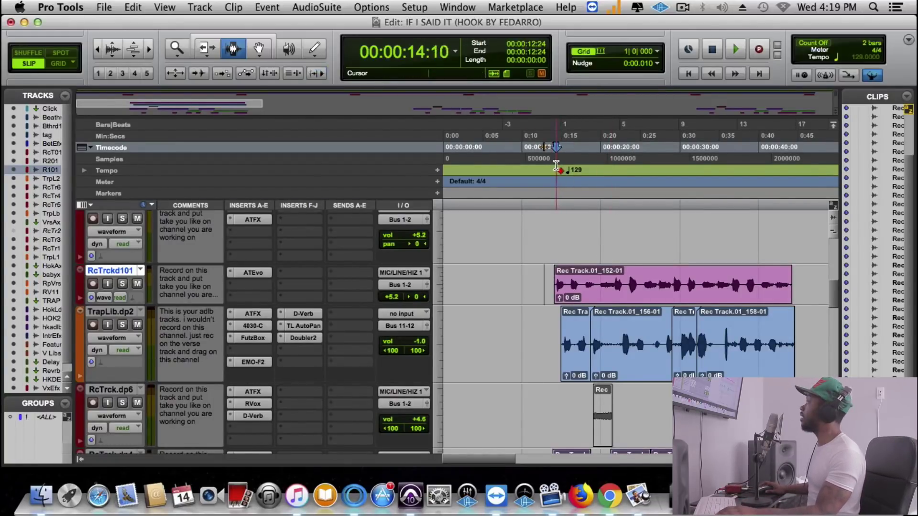
key("space")
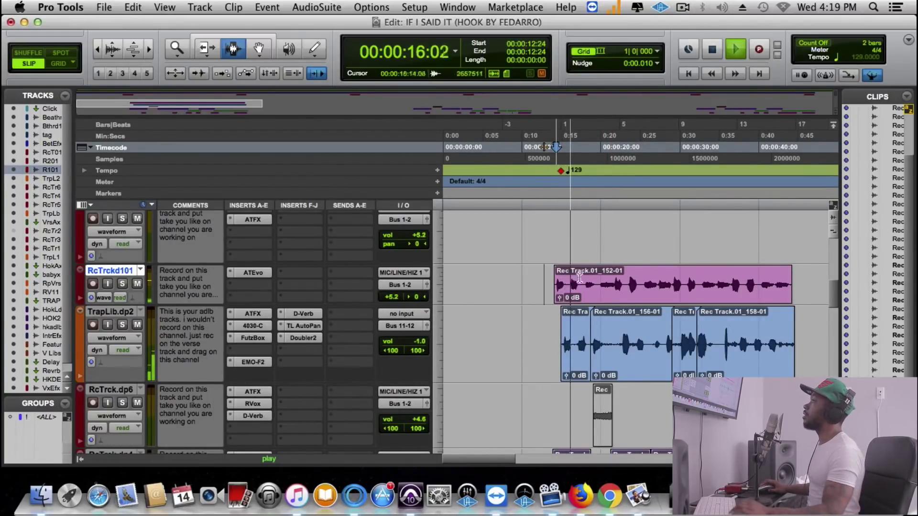
key("space")
Move the RcTrckd101 vocal clip onto the track directly above and play back from 0:12:24
key("F8")
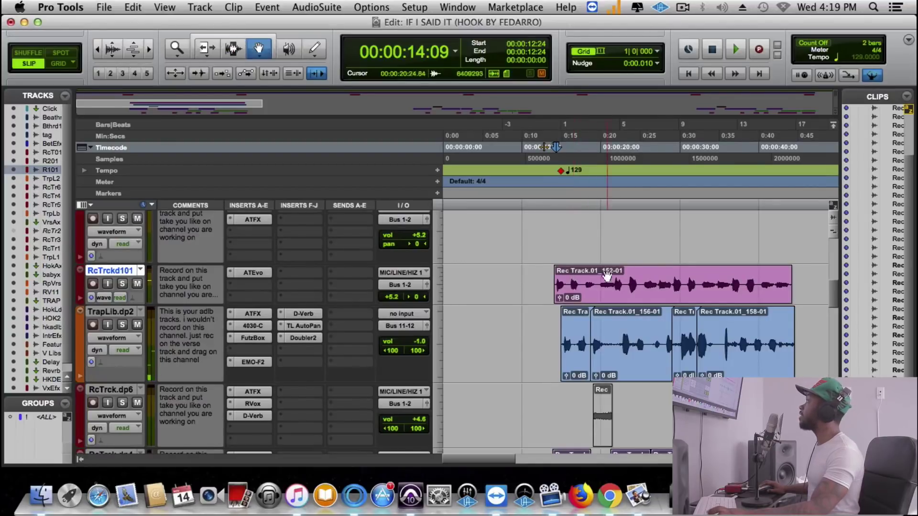
left_click(601, 277)
left_click_drag(594, 272, 594, 218)
left_click(544, 158)
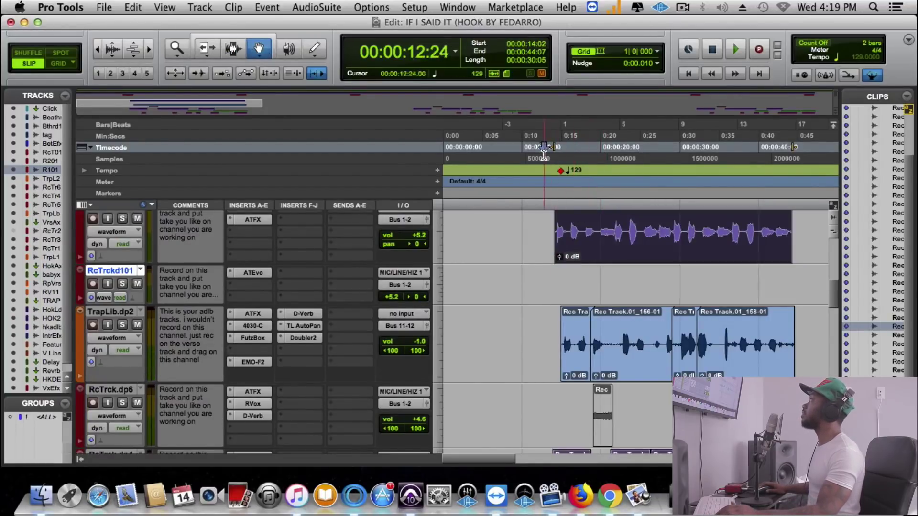
key("space")
key("space")
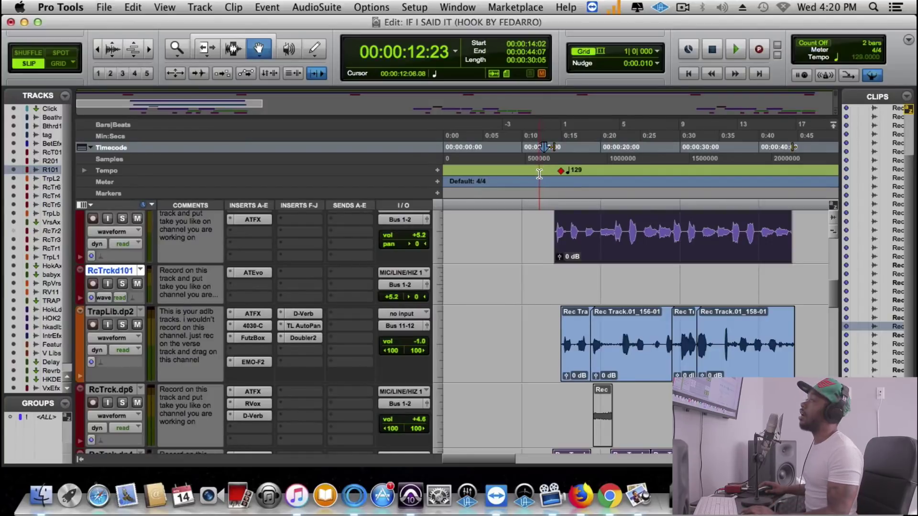
Set the playback start to 0:11:25 and listen through the main vocal together with the ad-libs
mouse_move(544, 149)
left_mouse_down()
mouse_move(559, 153)
mouse_move(547, 154)
left_mouse_up()
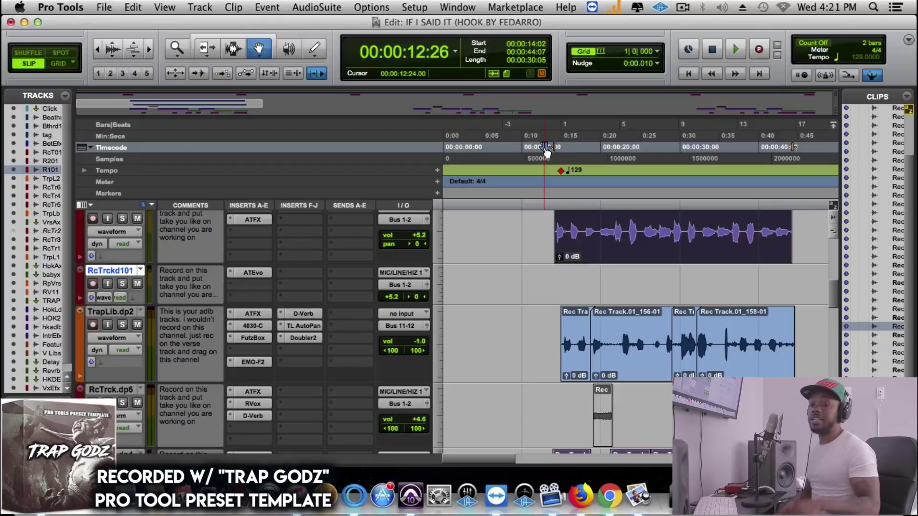
left_click_drag(545, 147, 537, 148)
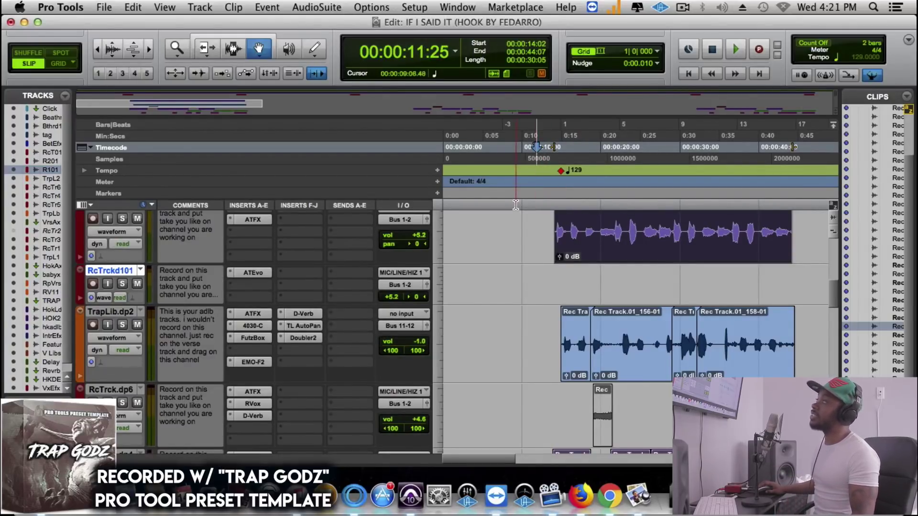
left_click(527, 175)
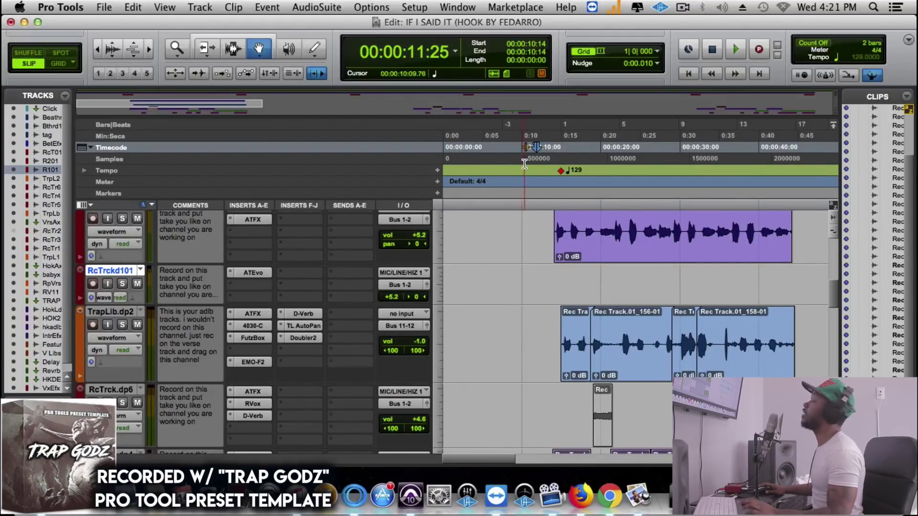
key("space")
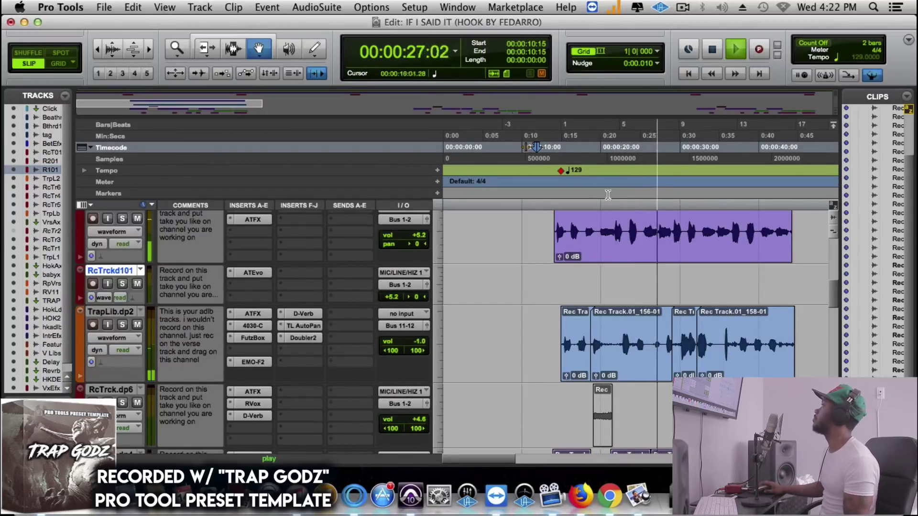
double_click(625, 235)
left_click(397, 238)
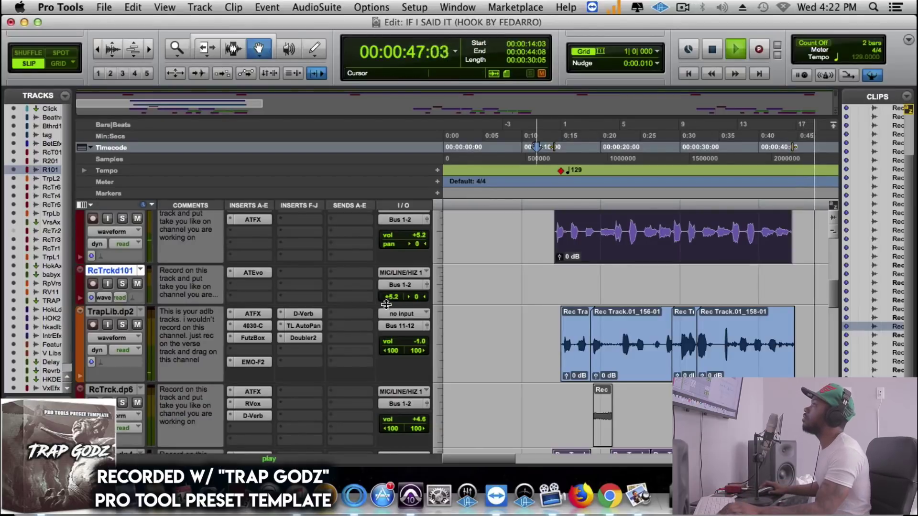
key("space")
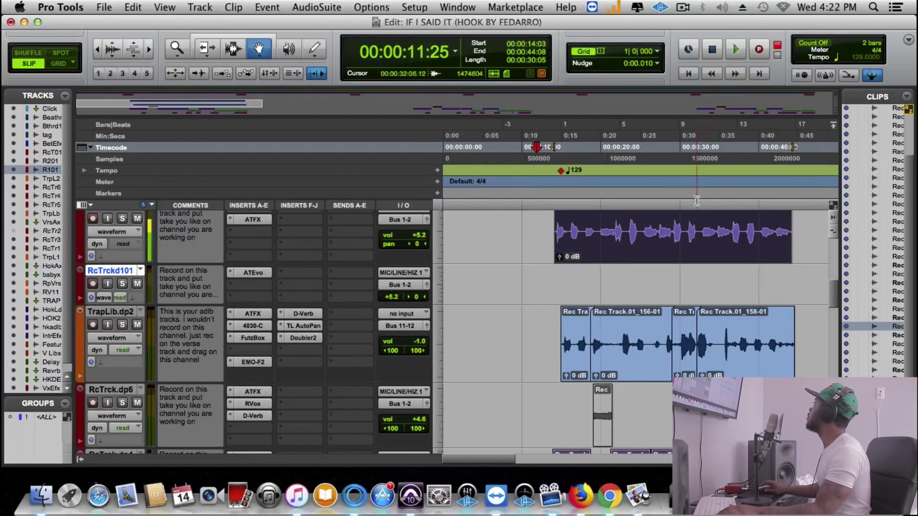
Roll playback from about 0:42 and record a new vocal take after the existing clip above RcTrckd101, stopping at about 1:34
left_click(778, 148)
key("space")
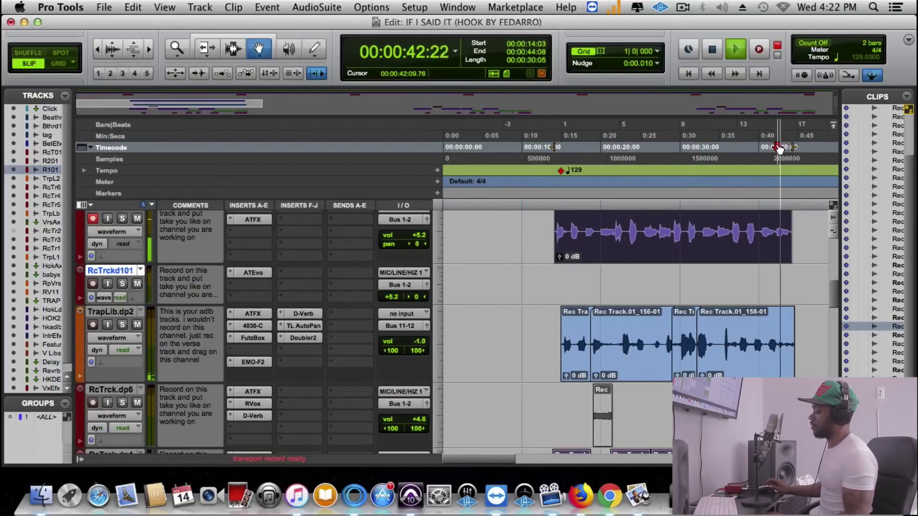
key("super+space")
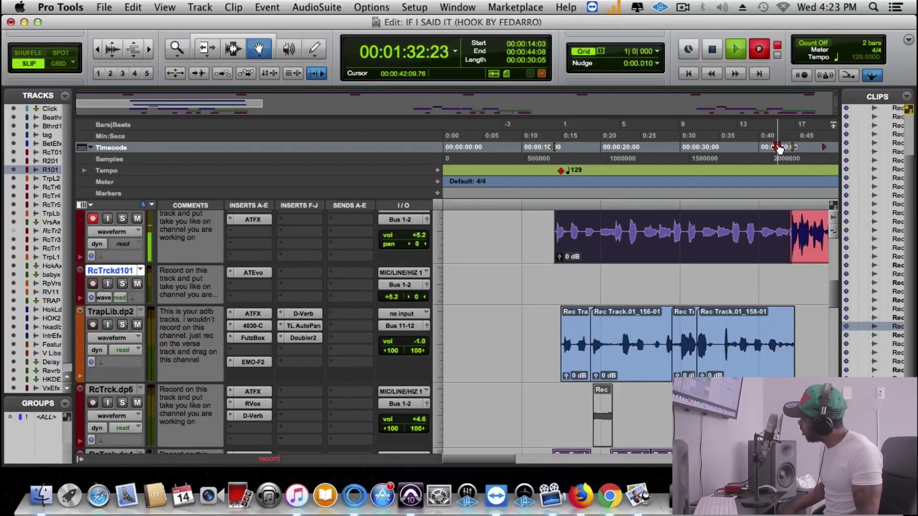
key("space")
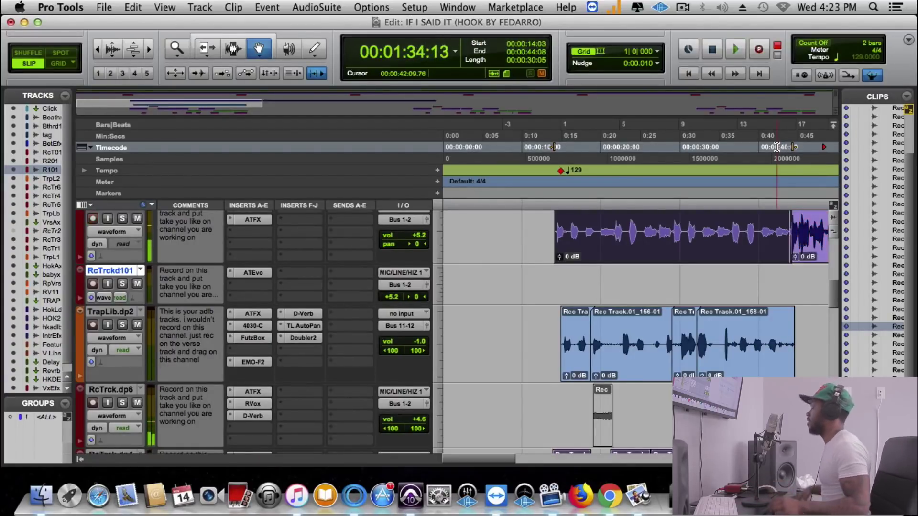